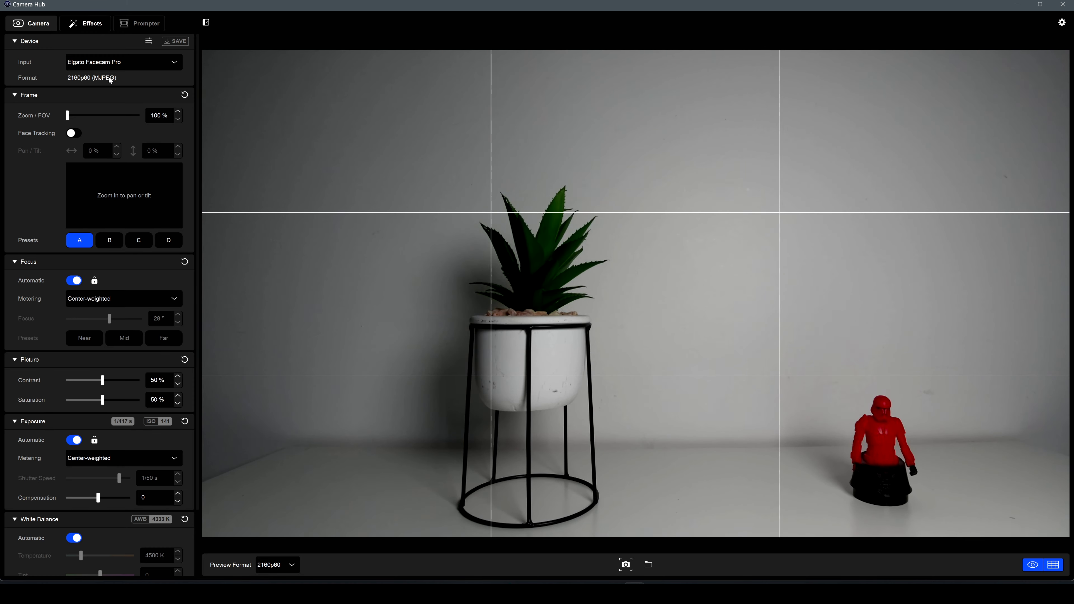
click(149, 41)
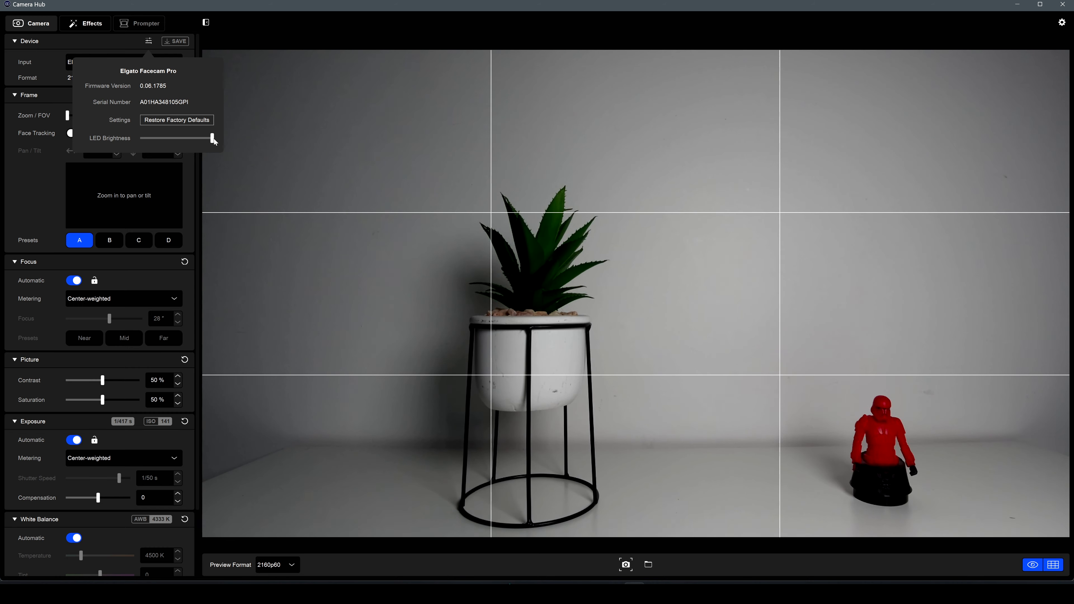
click(149, 41)
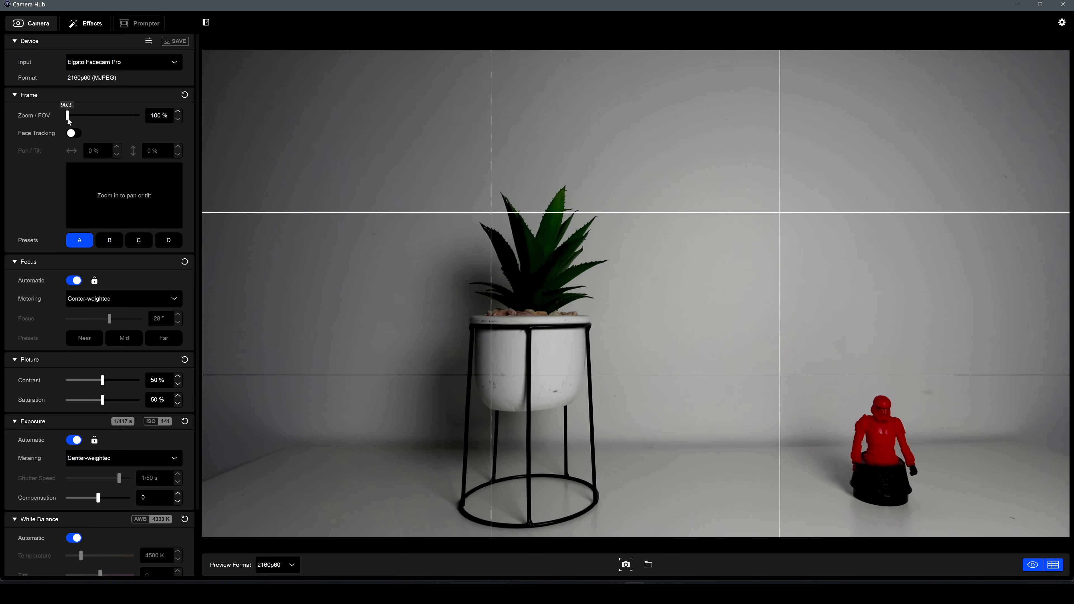
- Try a frame zoom of about 204 % with pan at +100 % and tilt at -100 %, then recall frame preset A
drag(68, 118, 83, 120)
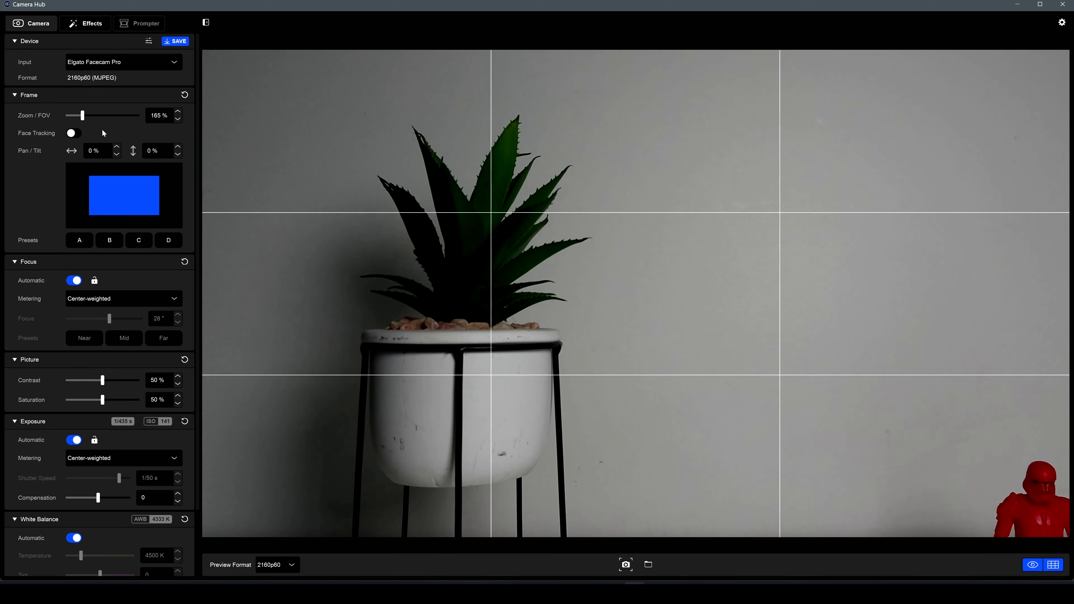
drag(125, 191, 176, 207)
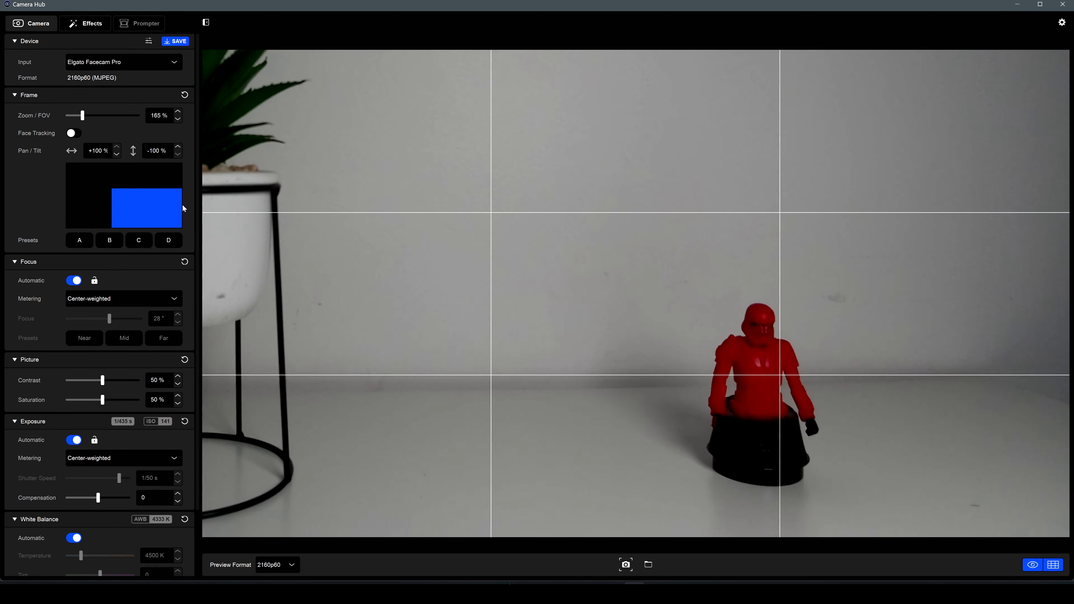
drag(82, 115, 92, 116)
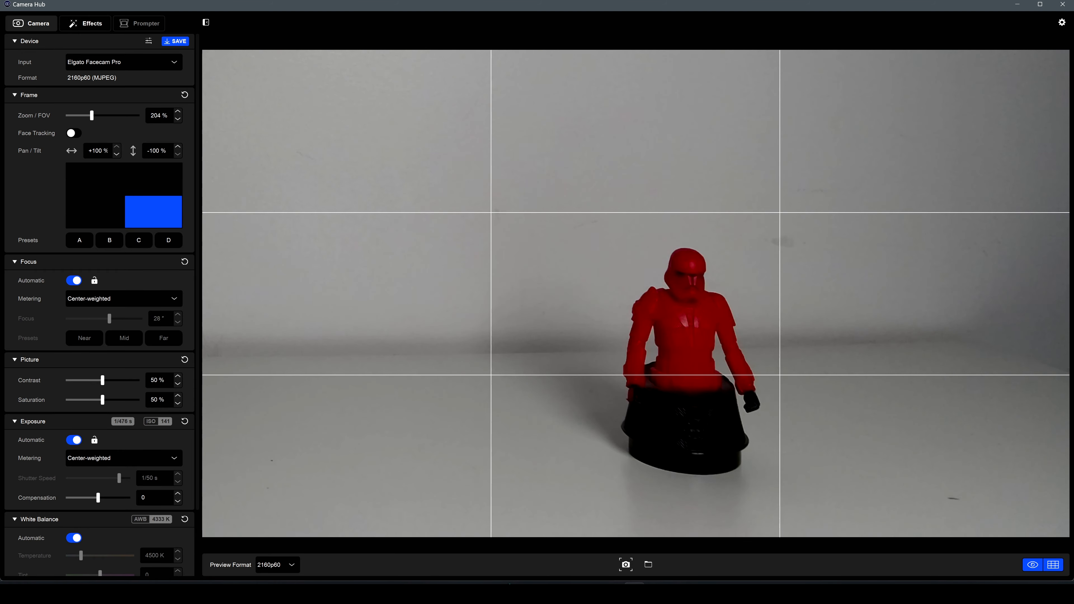
mouse_move(146, 205)
mouse_down()
mouse_move(153, 188)
mouse_move(156, 206)
mouse_move(155, 184)
mouse_move(159, 216)
mouse_up()
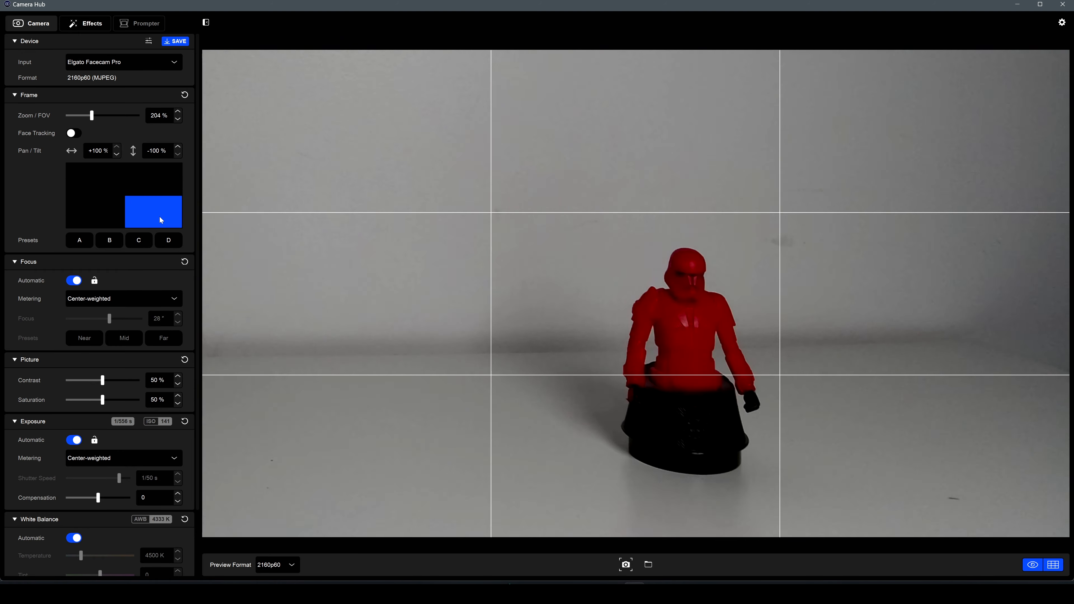
click(74, 239)
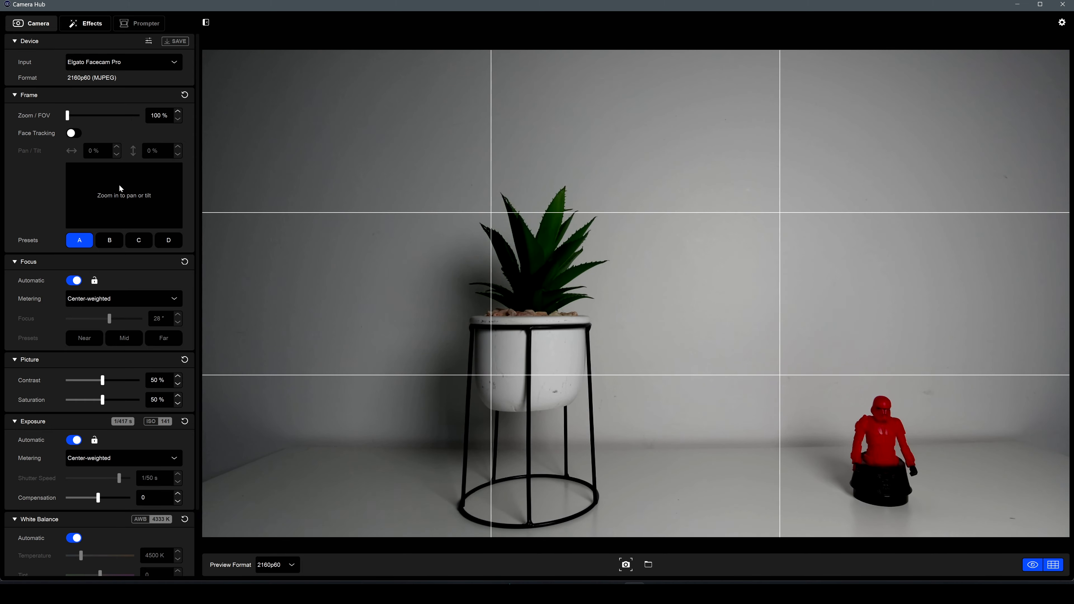
- Set the frame zoom to 150 % and recall frame preset C
drag(68, 115, 90, 116)
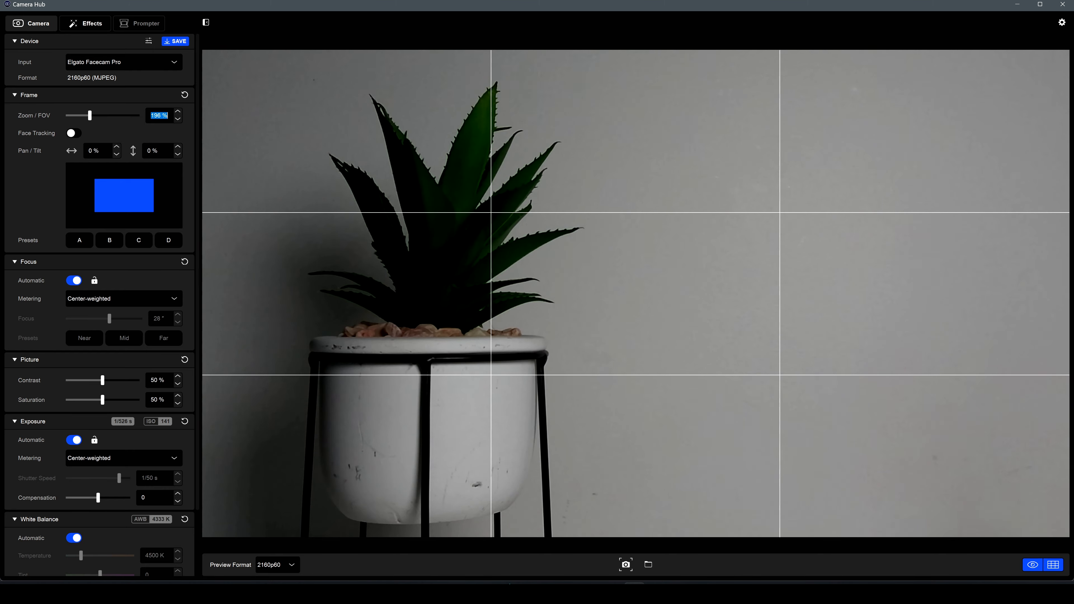
text(150)
key(Return)
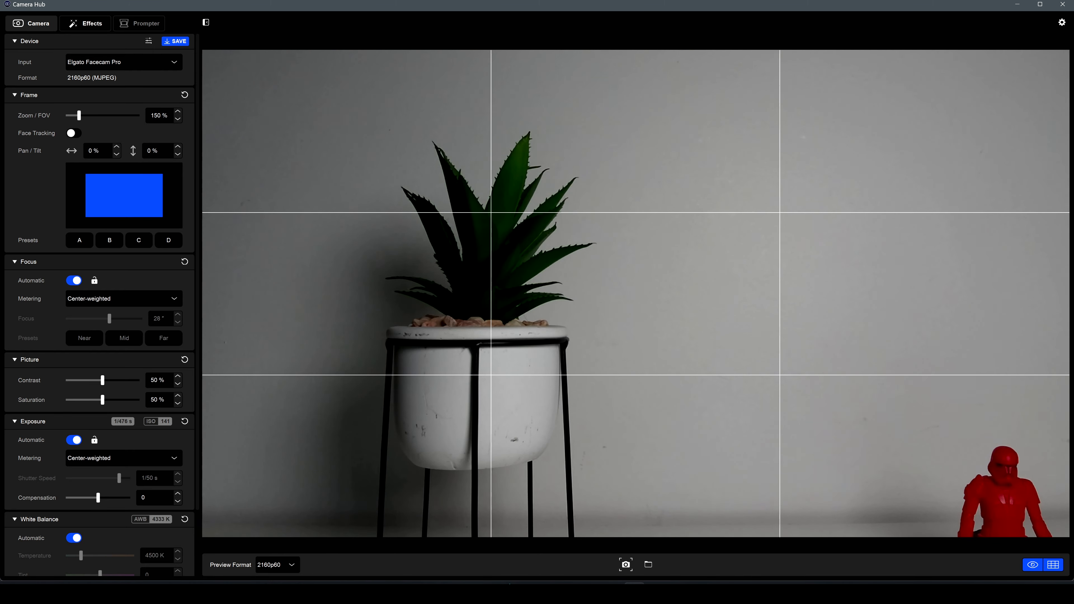
click(138, 240)
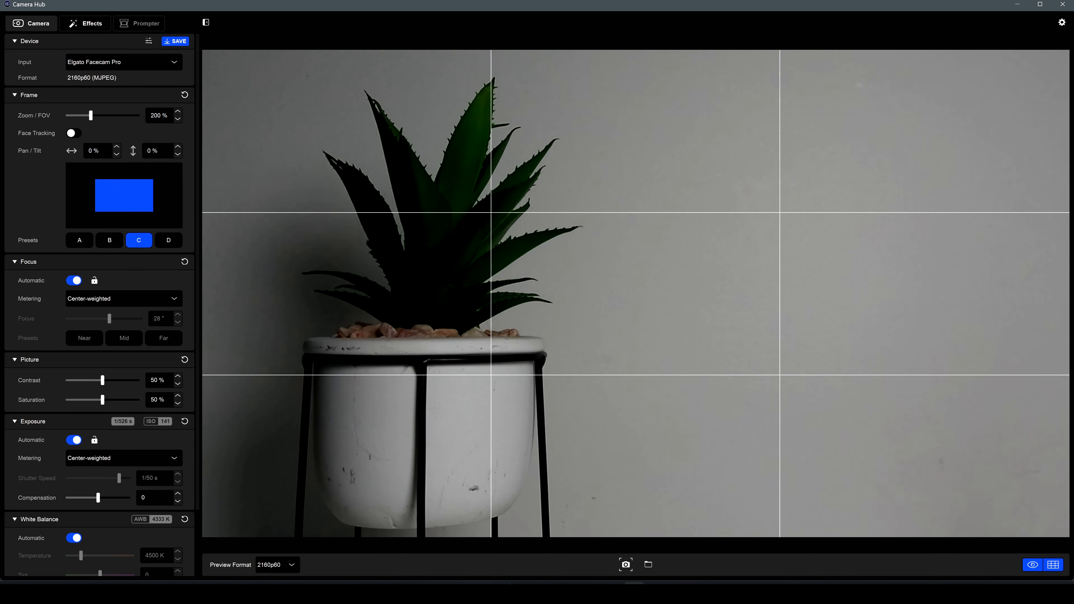
- Try face tracking with a zoom of about 373 %, then reset the frame settings and turn face tracking off
click(72, 133)
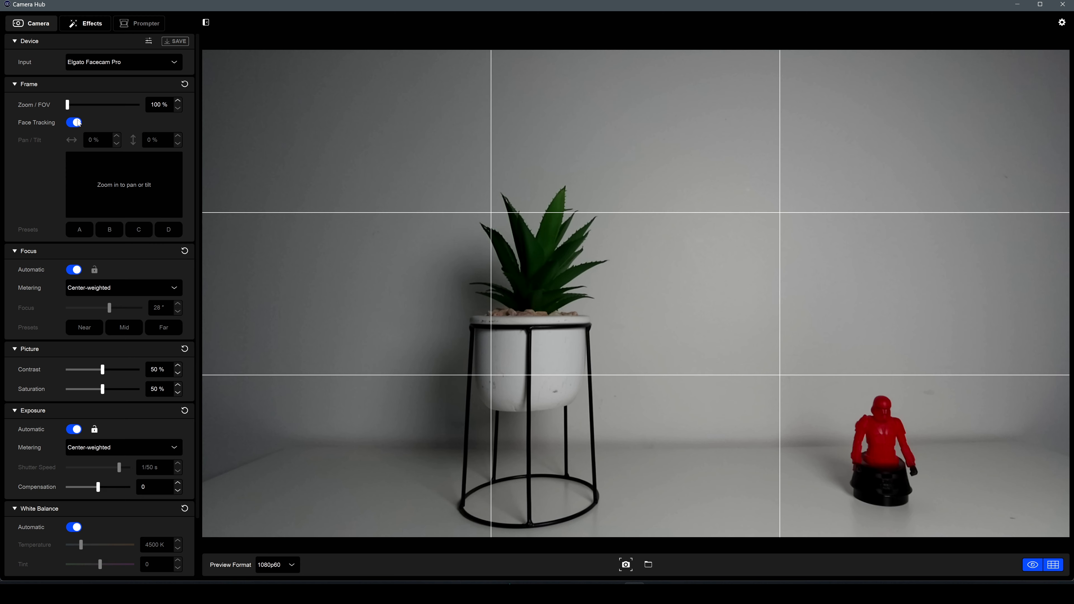
drag(67, 105, 132, 105)
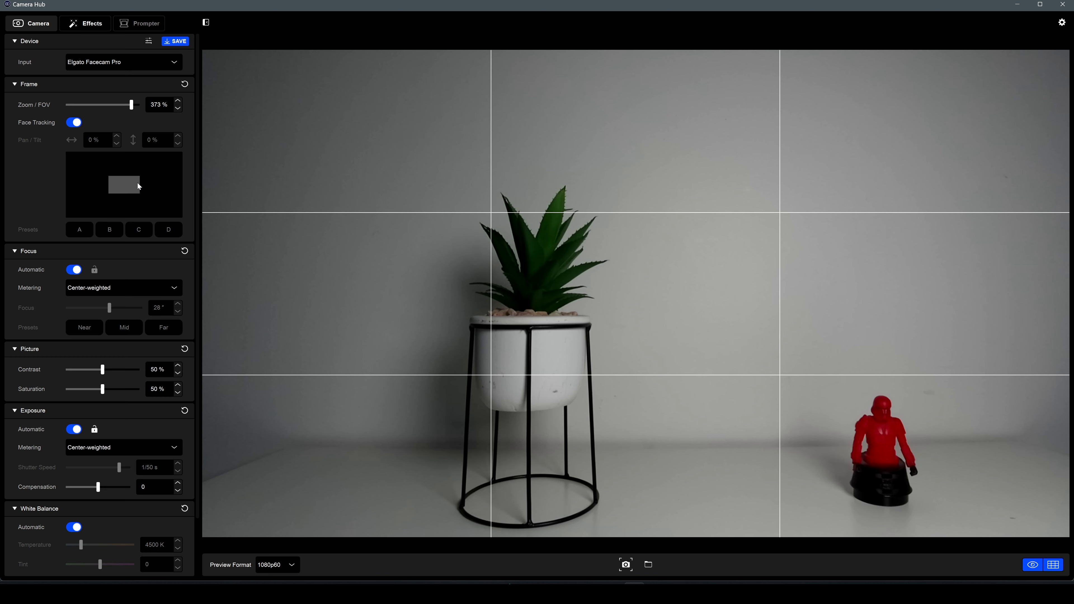
click(184, 84)
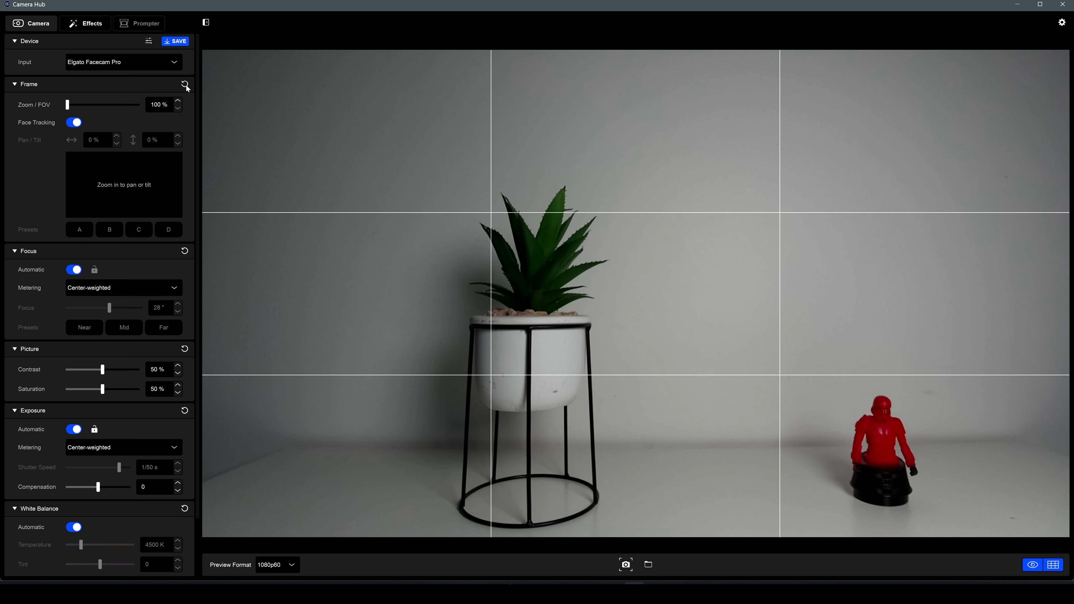
click(80, 123)
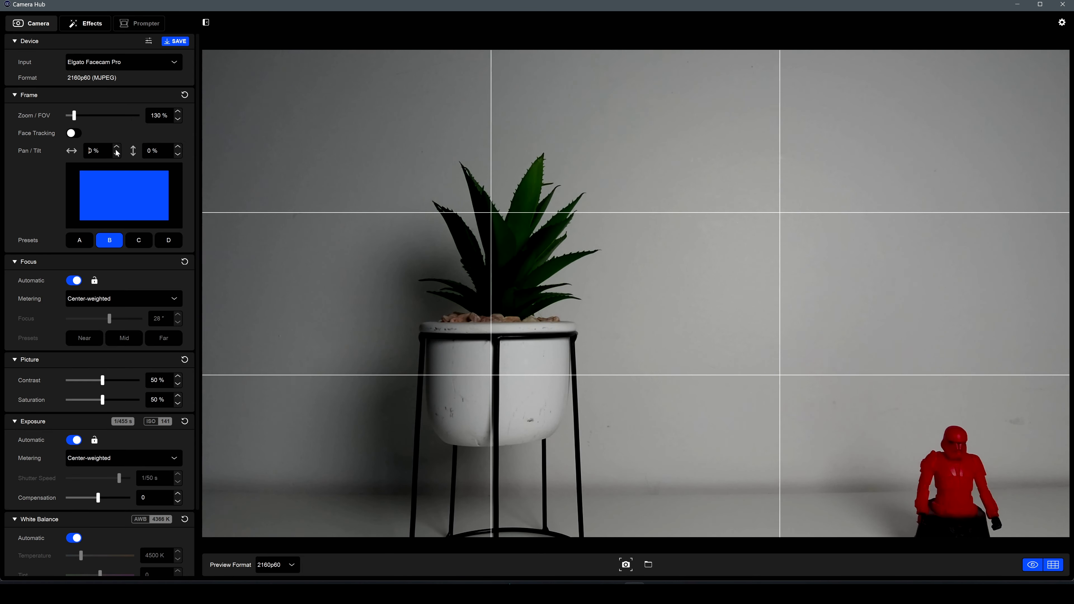
- Shift the zoomed frame to -100 % pan and -100 % tilt
click(115, 148)
click(115, 147)
drag(133, 204, 115, 160)
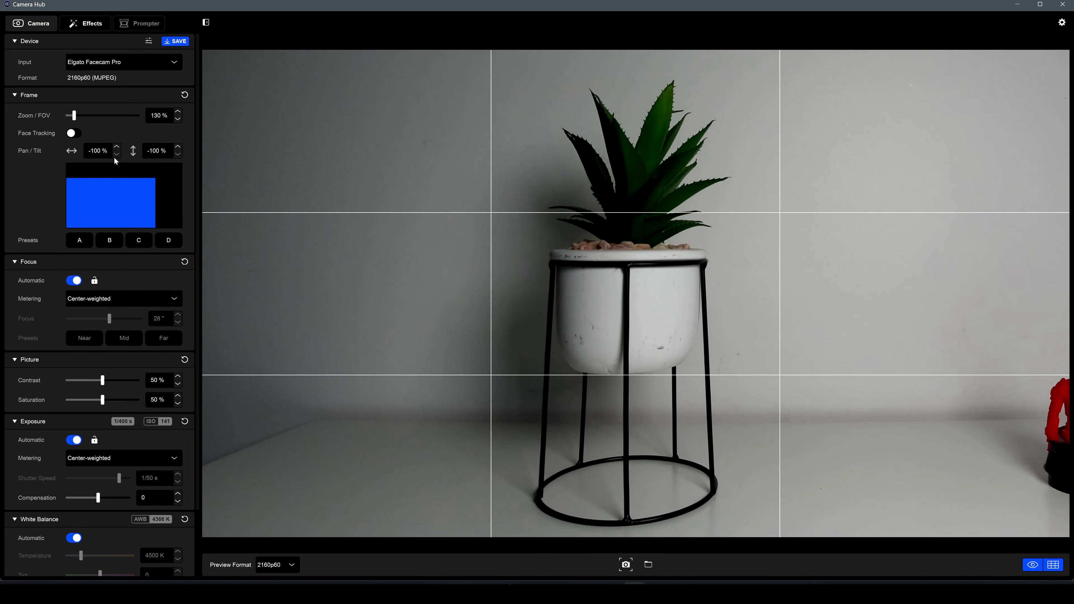
- Set the frame's pan to +50 % and tilt to +50 %, then reset the frame settings
click(117, 152)
text(50)
key(Return)
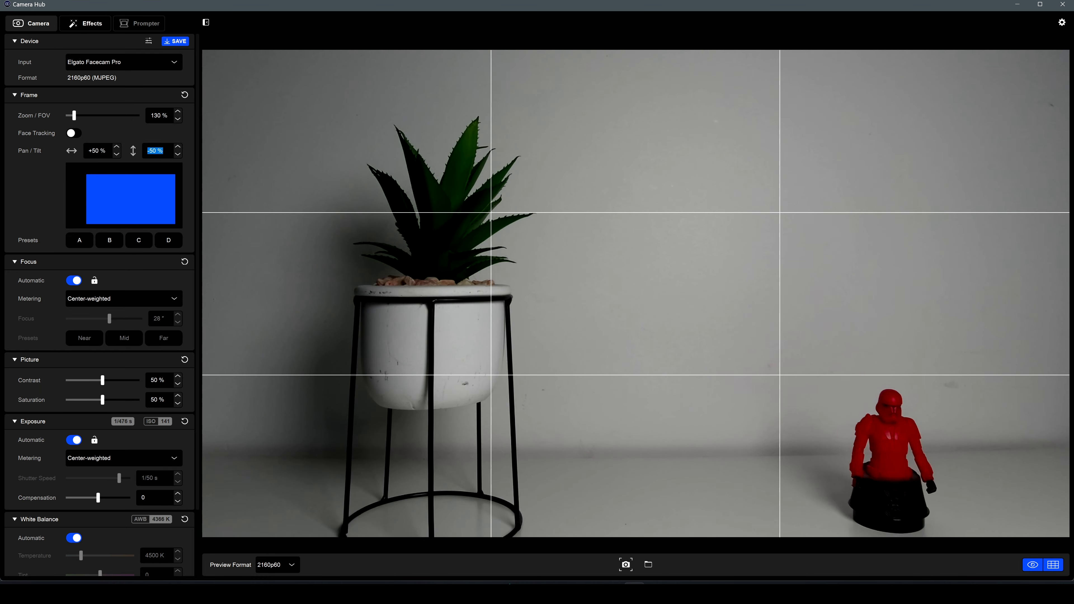
text(50)
key(Return)
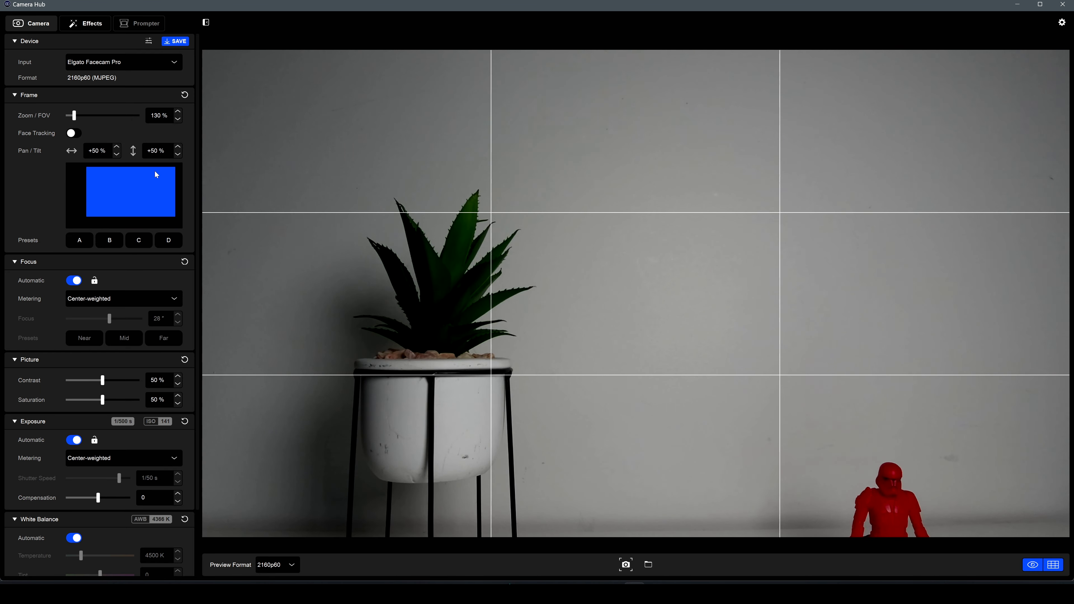
click(184, 95)
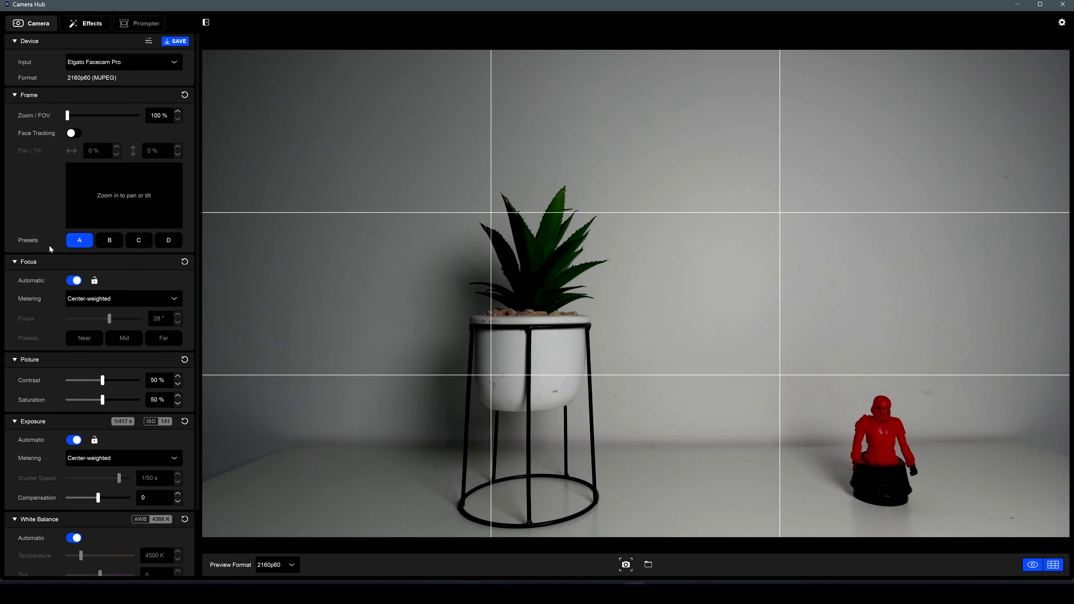
- Turn off automatic focus and try the Near, Mid and Far focus presets
scroll(47, 237, down, 3)
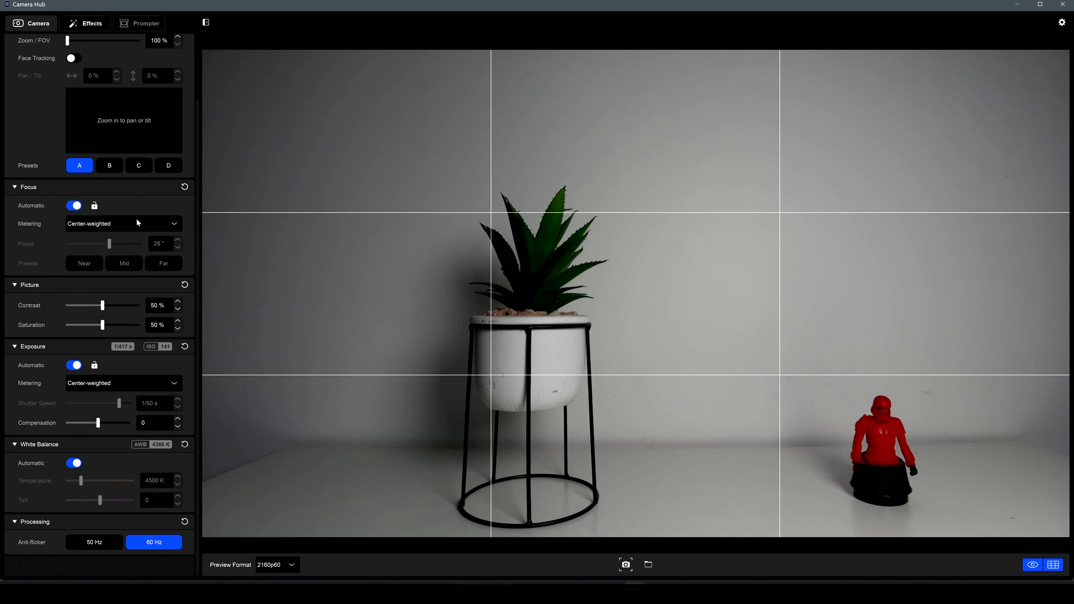
click(75, 206)
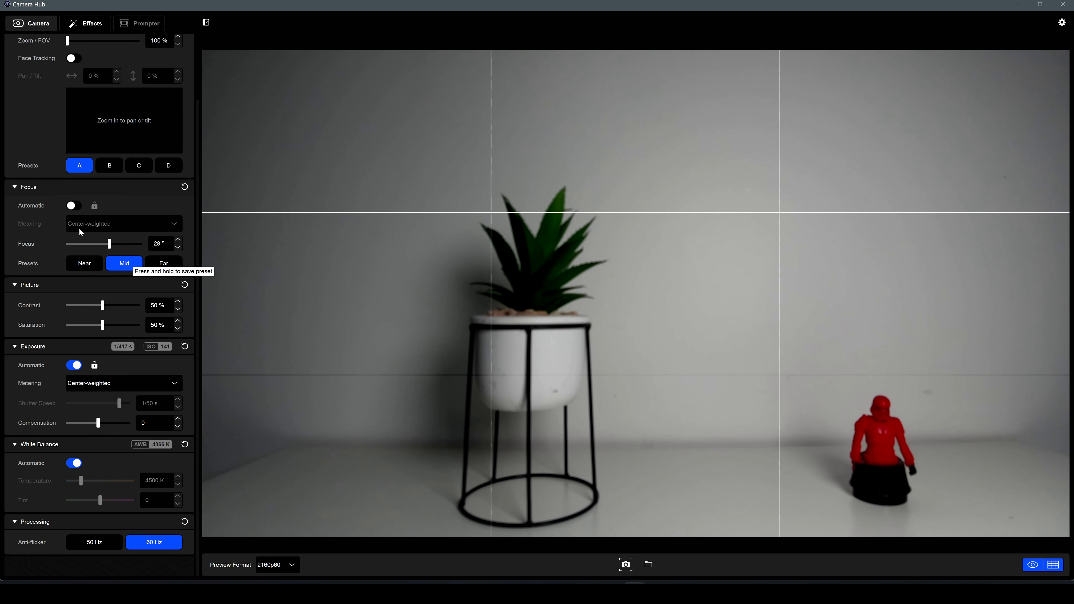
click(80, 265)
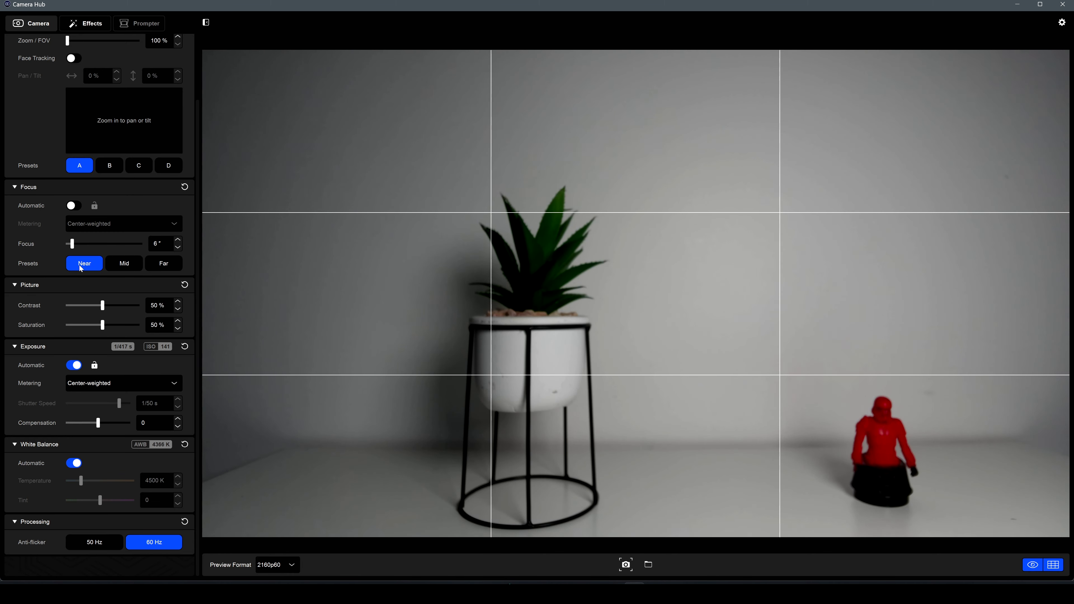
click(115, 266)
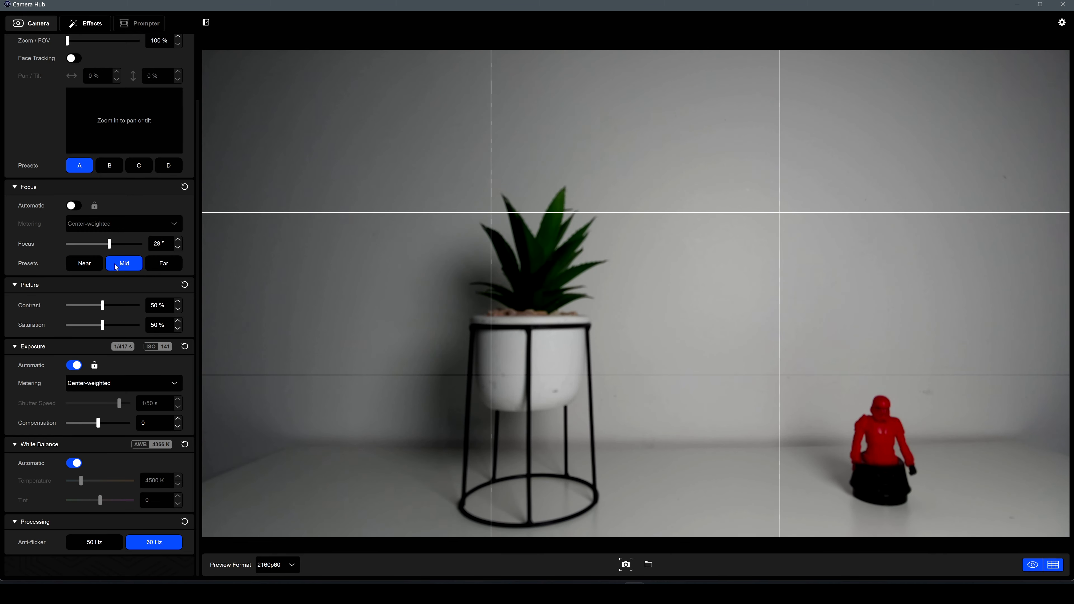
click(172, 265)
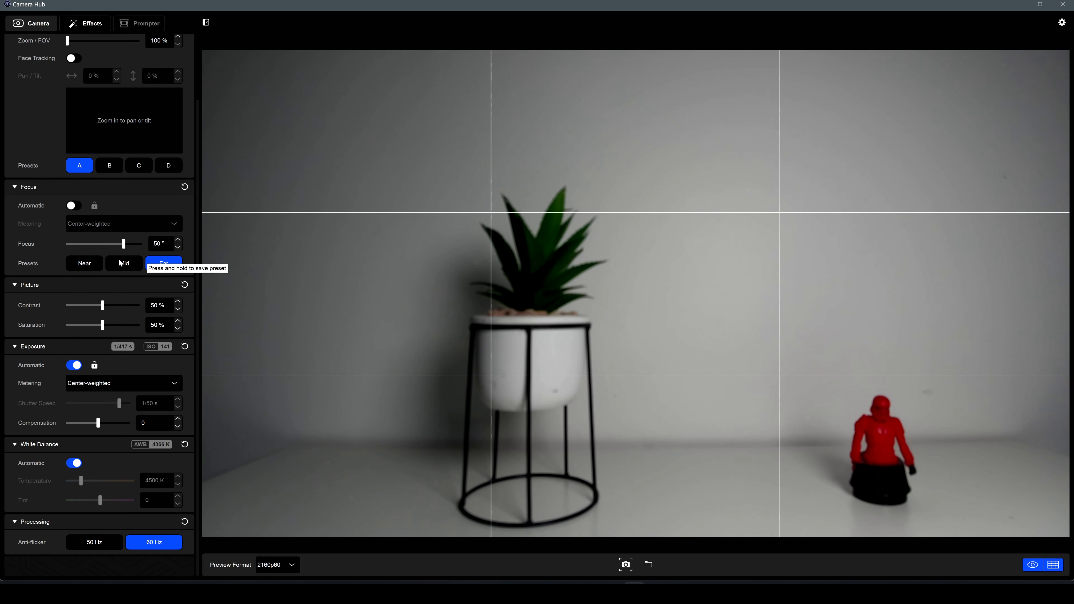
- Try manual focus values of 9, 10 and 25, return the focus to 10, and turn automatic focus back on
click(120, 244)
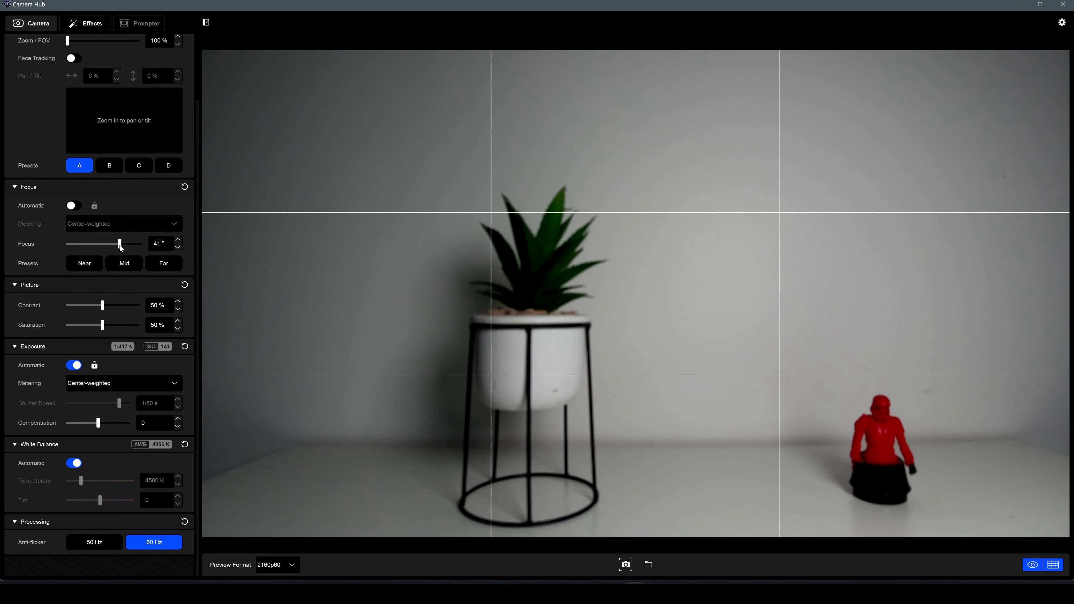
drag(120, 246, 80, 246)
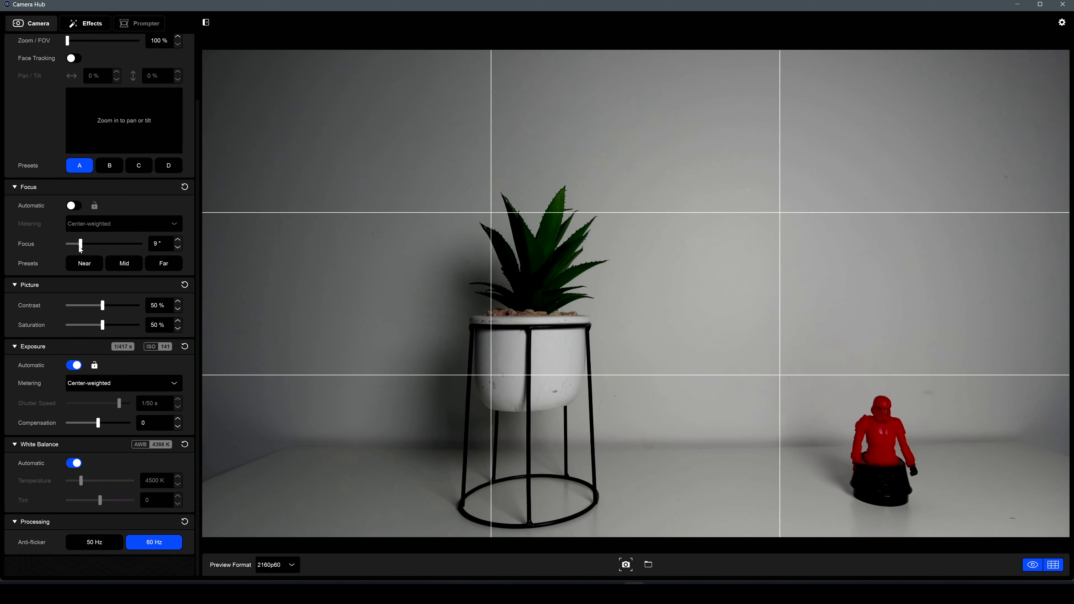
key(Tab)
text(10)
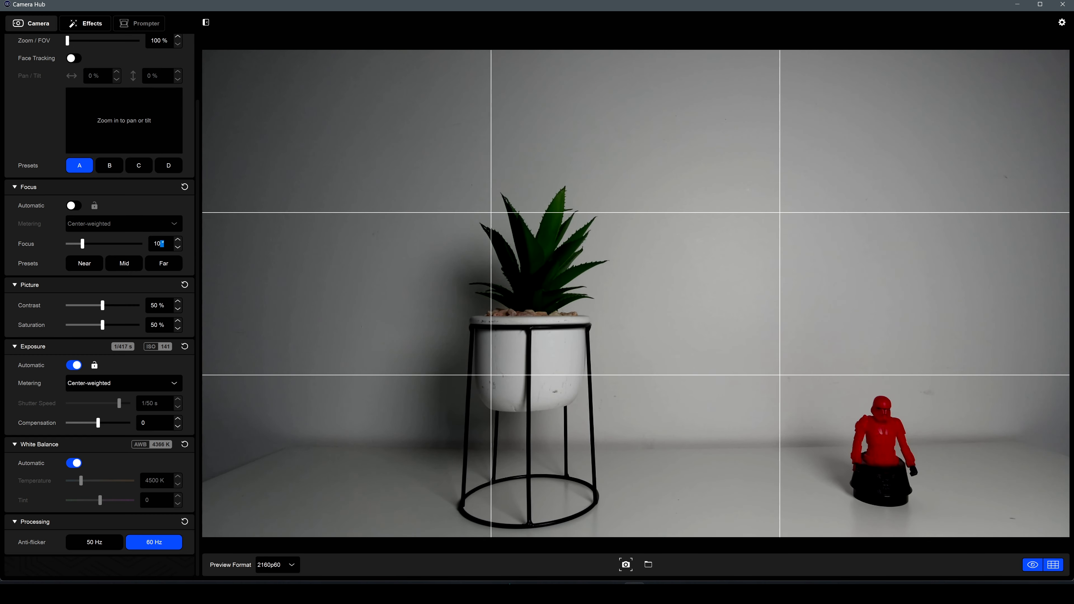
key(Return)
text(25)
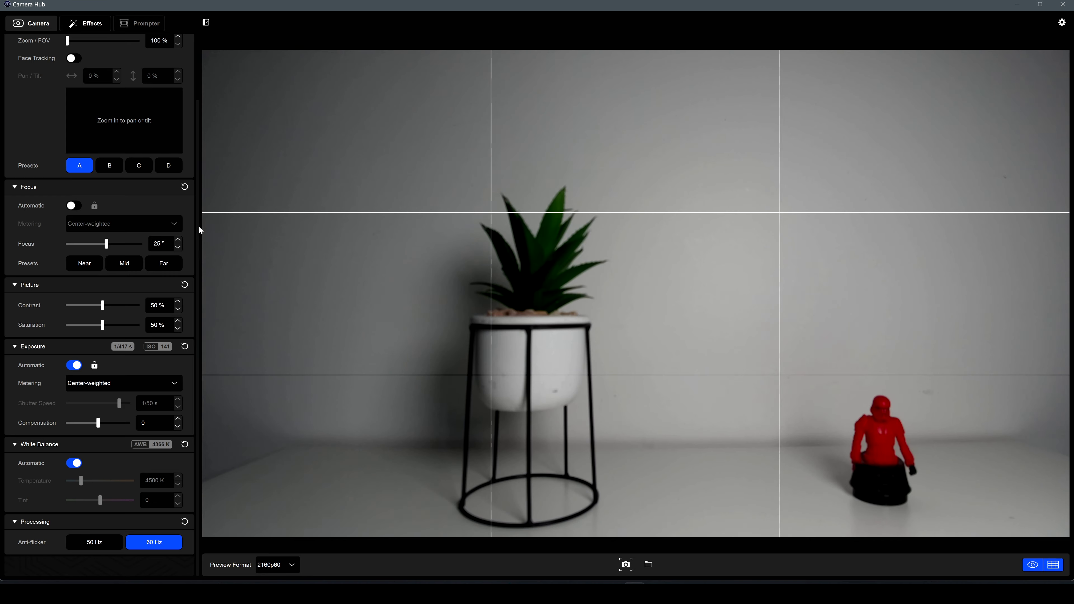
key(Return)
text(10)
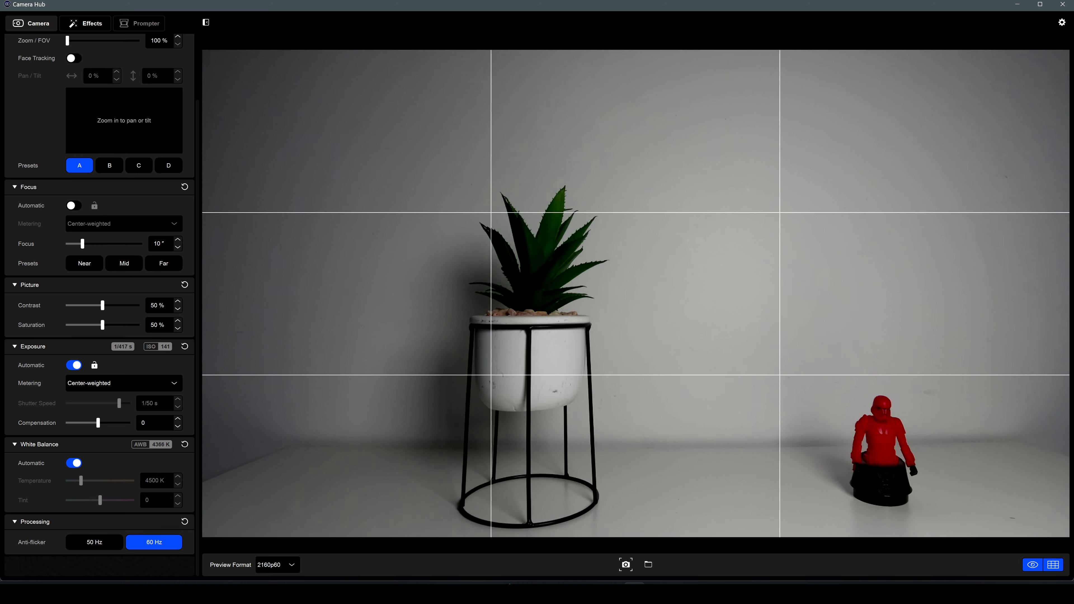
click(72, 206)
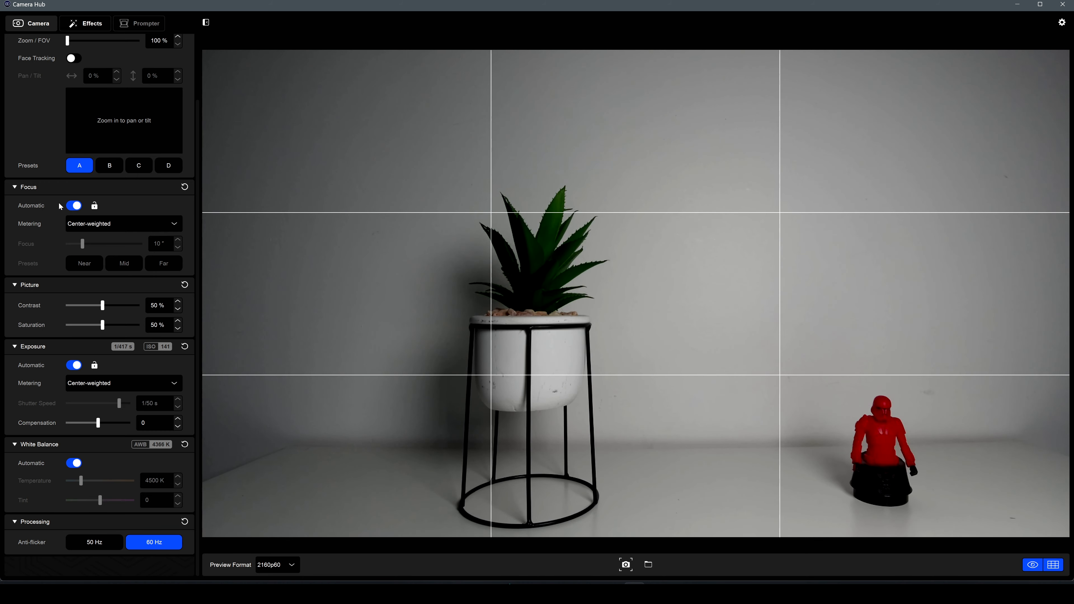
- Switch to manual focus, set it to about 9, and re-enable automatic focus
click(74, 206)
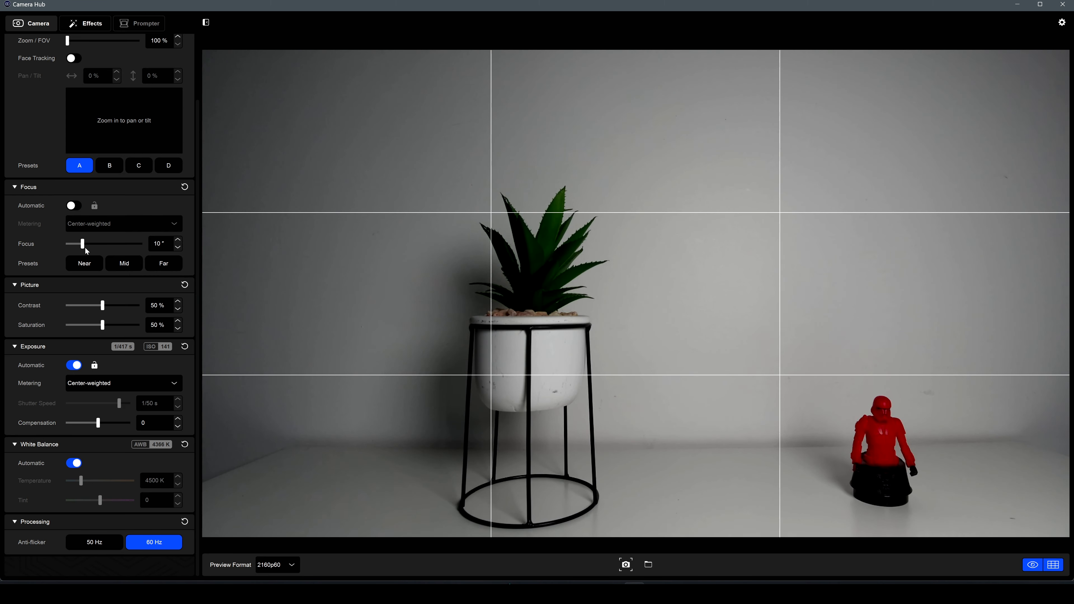
drag(83, 244, 80, 244)
click(76, 206)
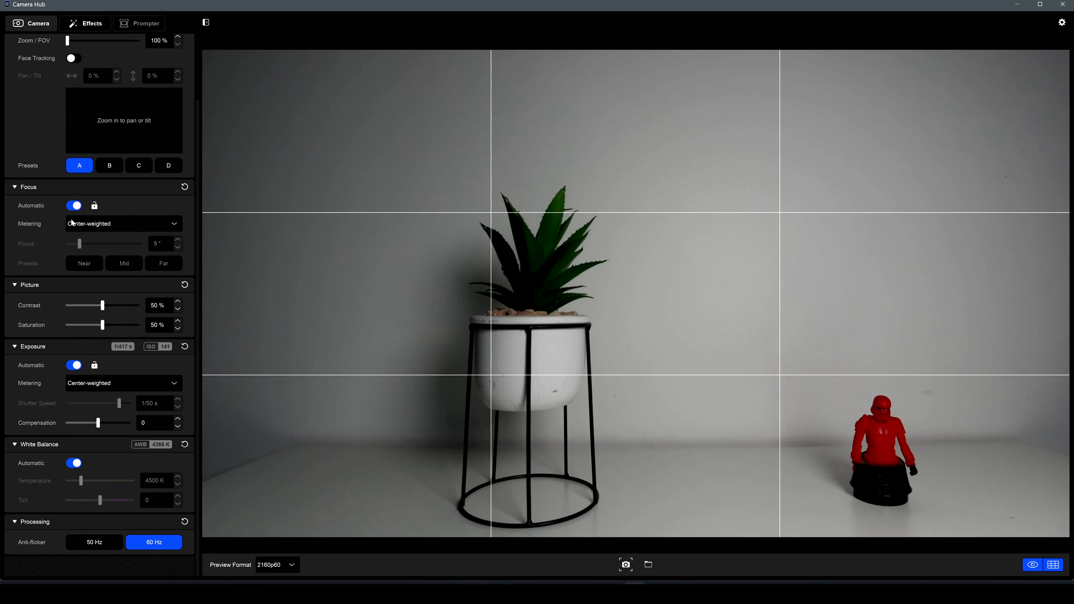
- Review the focus metering options and try the automatic focus lock
click(102, 223)
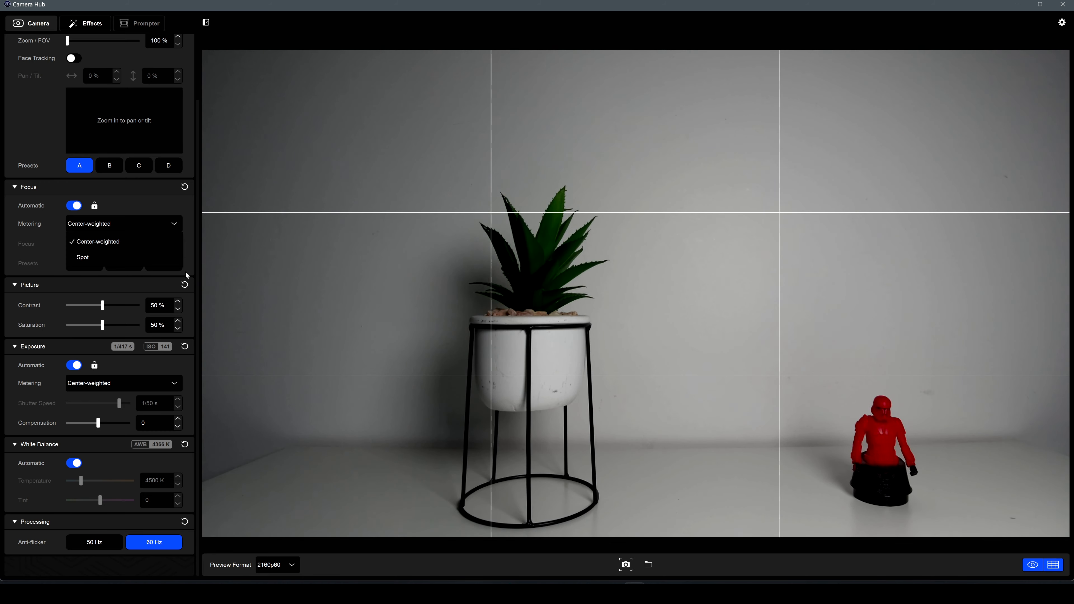
click(93, 202)
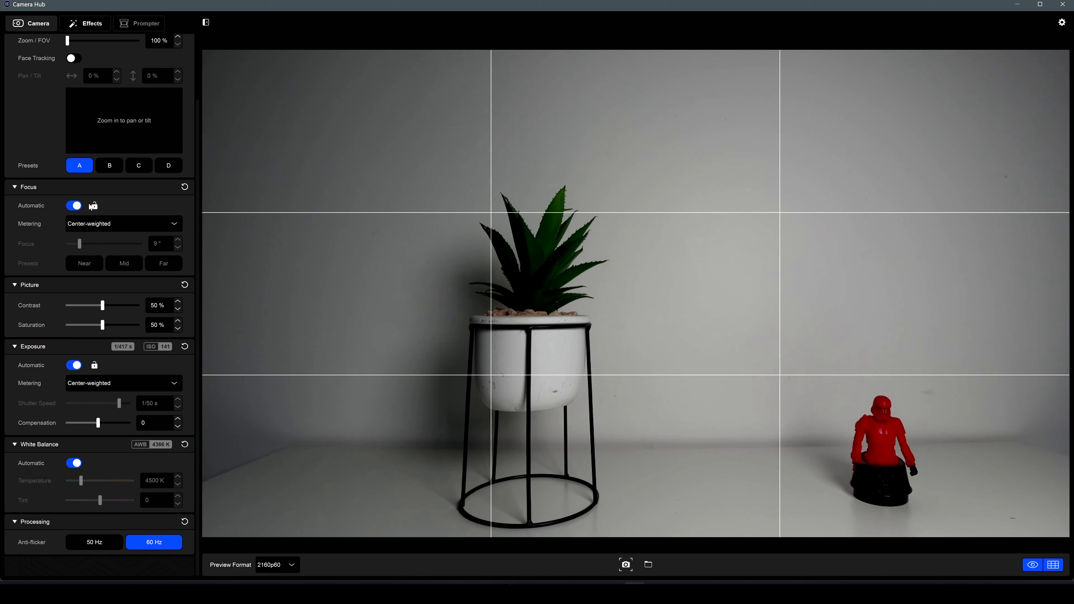
click(93, 205)
- Lower the picture contrast to 0 %, then raise it to about 69 %
drag(103, 307, 62, 306)
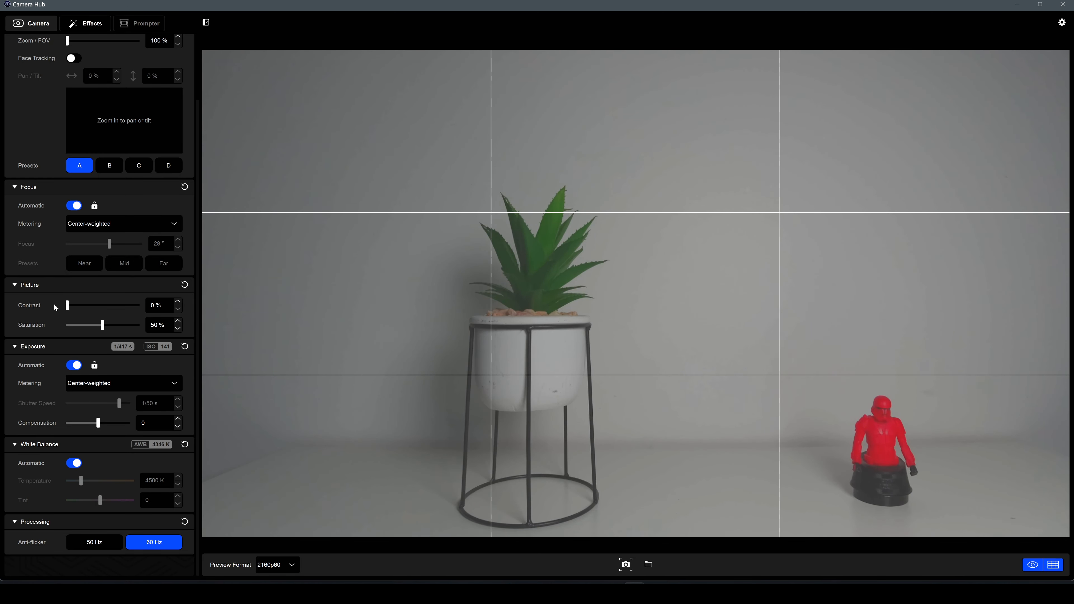
drag(68, 306, 117, 305)
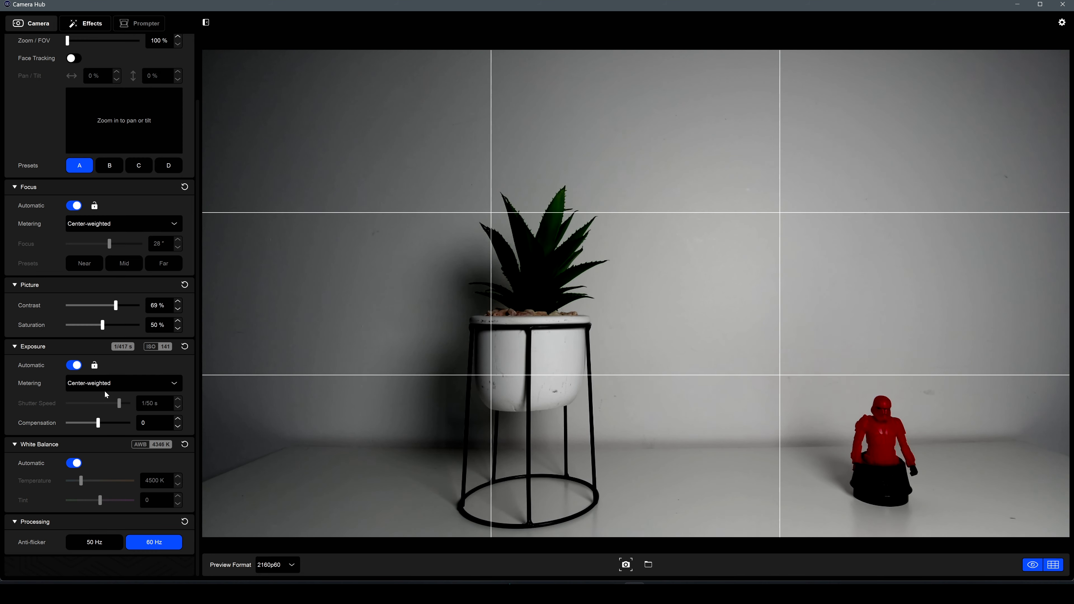
- Try manual exposure by turning automatic exposure off, and switch it back on
click(74, 365)
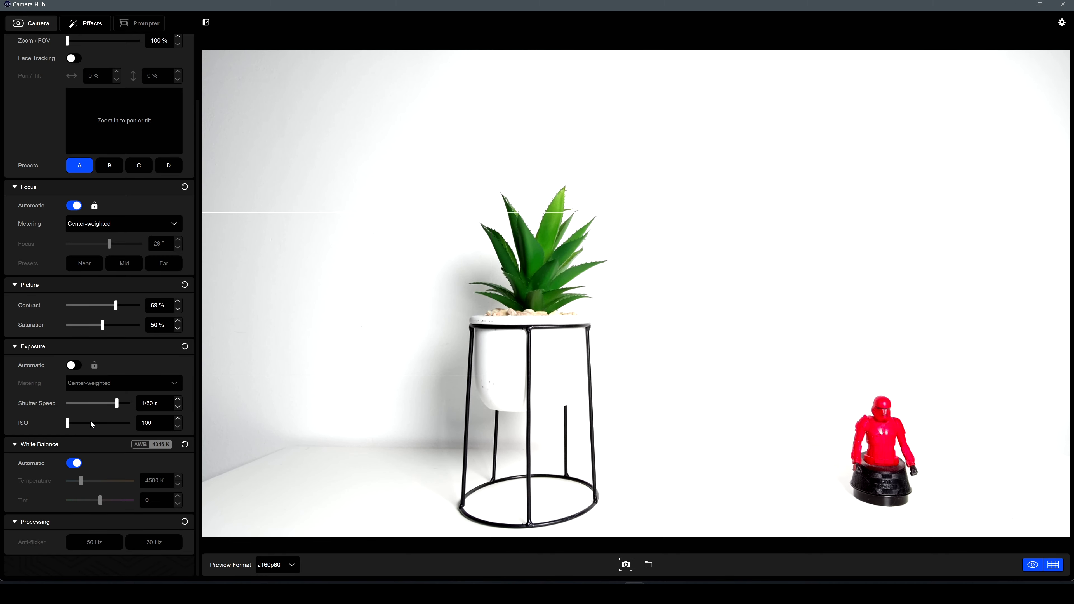
click(78, 366)
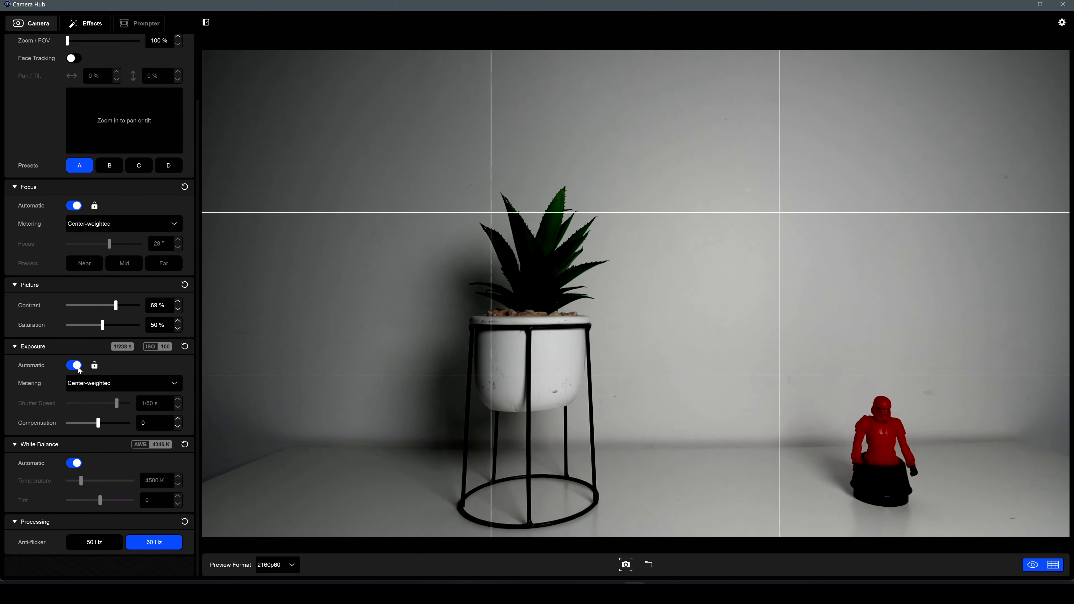
- Reset the picture settings to their defaults, and raise the saturation to 60 % and the contrast to 55 %
click(185, 285)
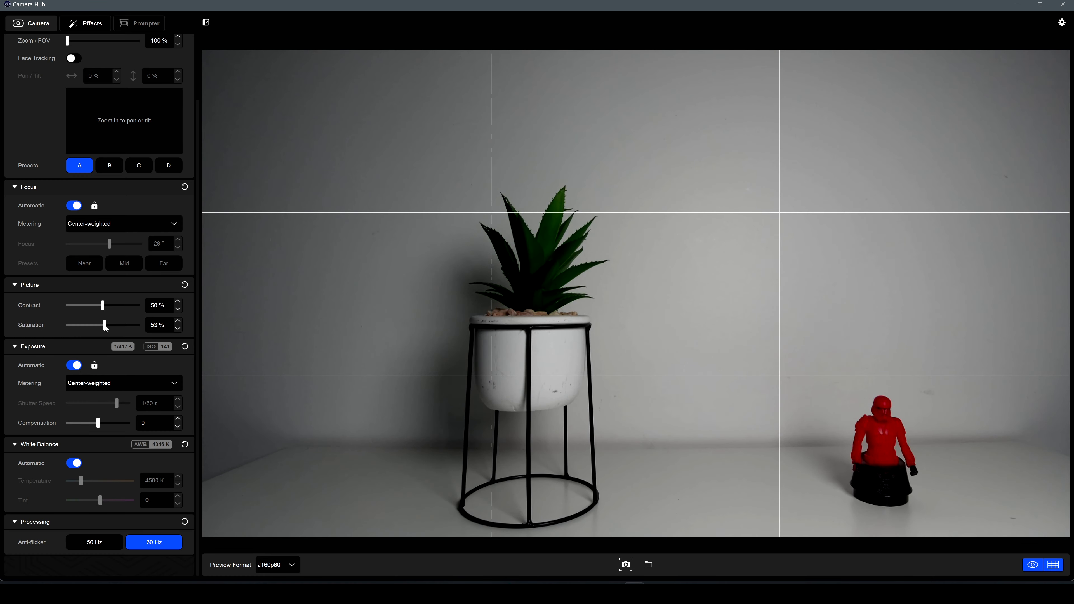
mouse_move(105, 326)
mouse_down()
mouse_move(142, 326)
mouse_move(109, 328)
mouse_up()
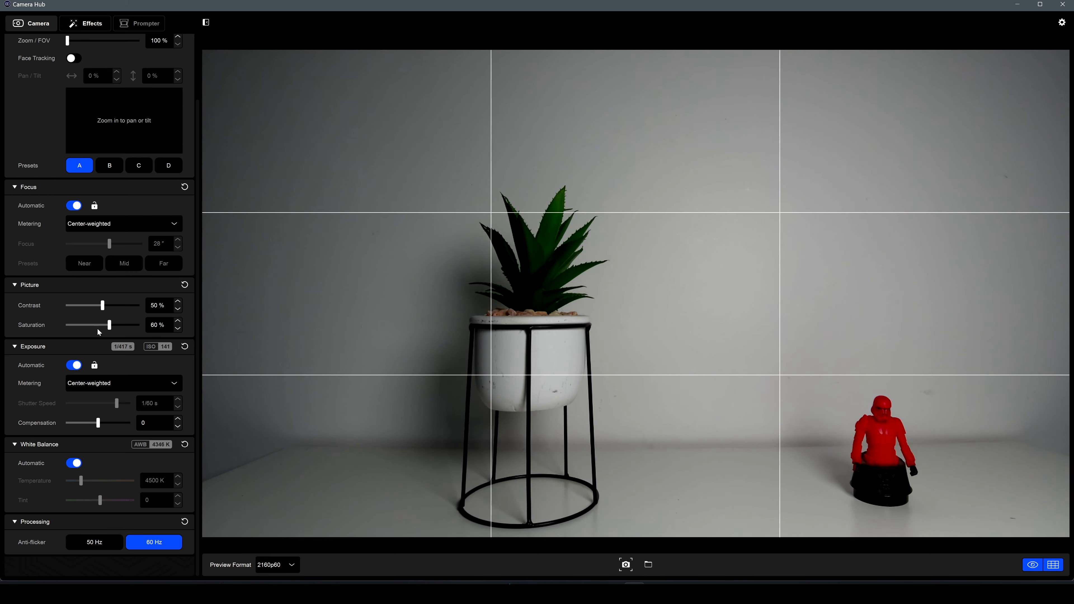
drag(101, 308, 106, 310)
- Turn off automatic exposure and set the shutter speed to 1/120 s
click(79, 366)
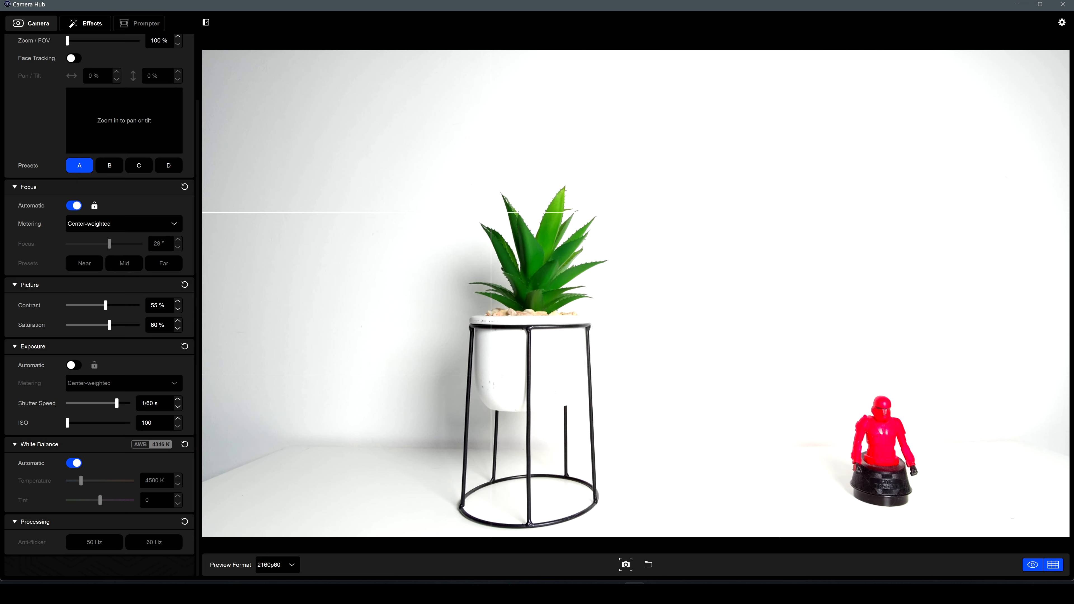
click(155, 403)
text(10)
key(BackSpace)
text(/120)
key(Return)
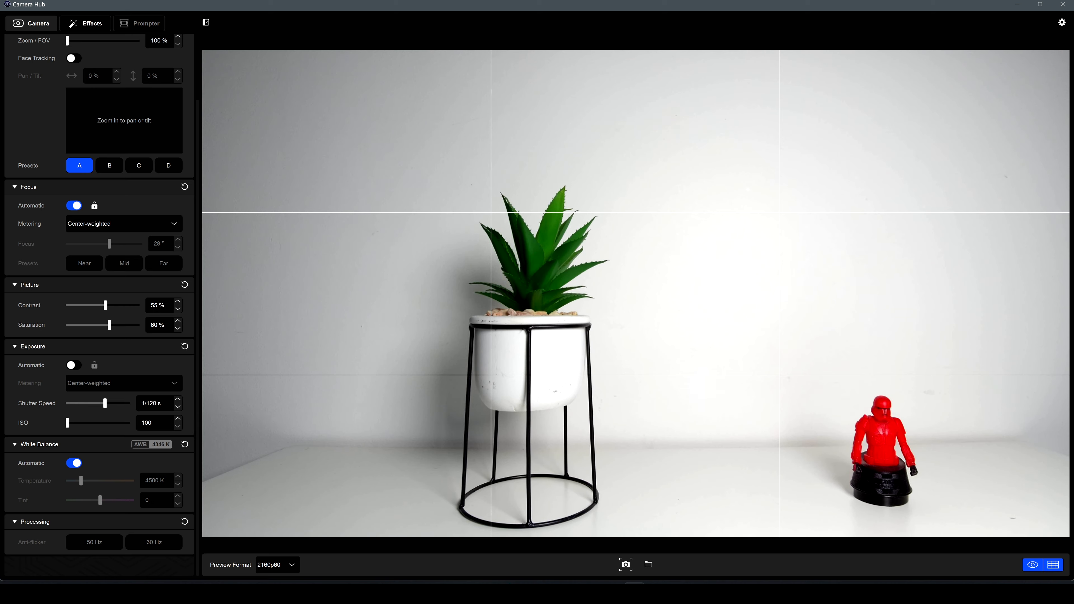
- Try a slightly higher exposure ISO of about 120, and return it to 100
drag(141, 423, 223, 431)
text(120)
key(Return)
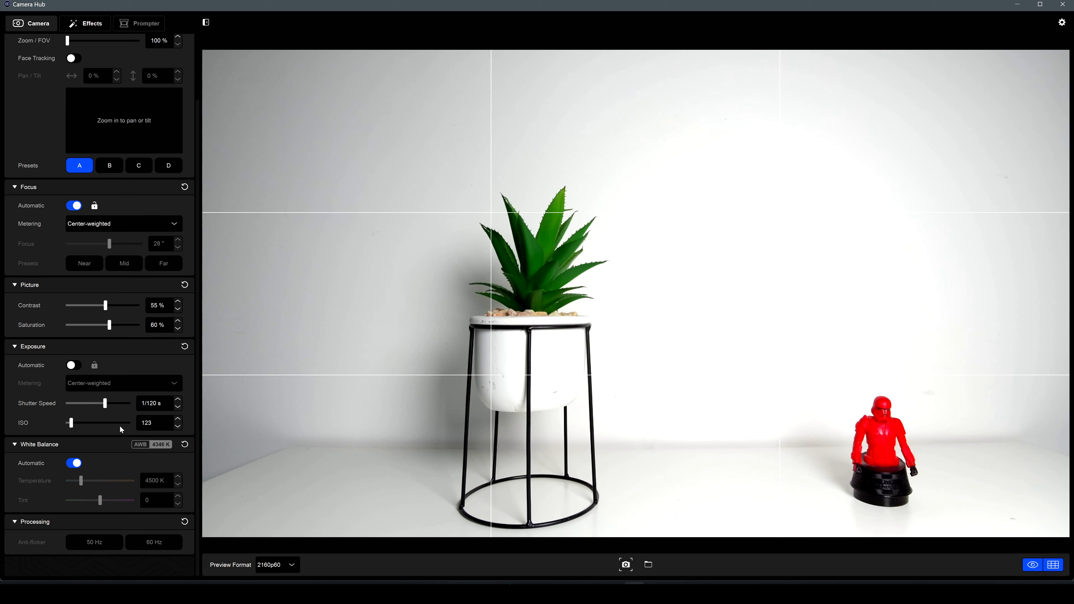
double_click(148, 424)
text(100)
key(Return)
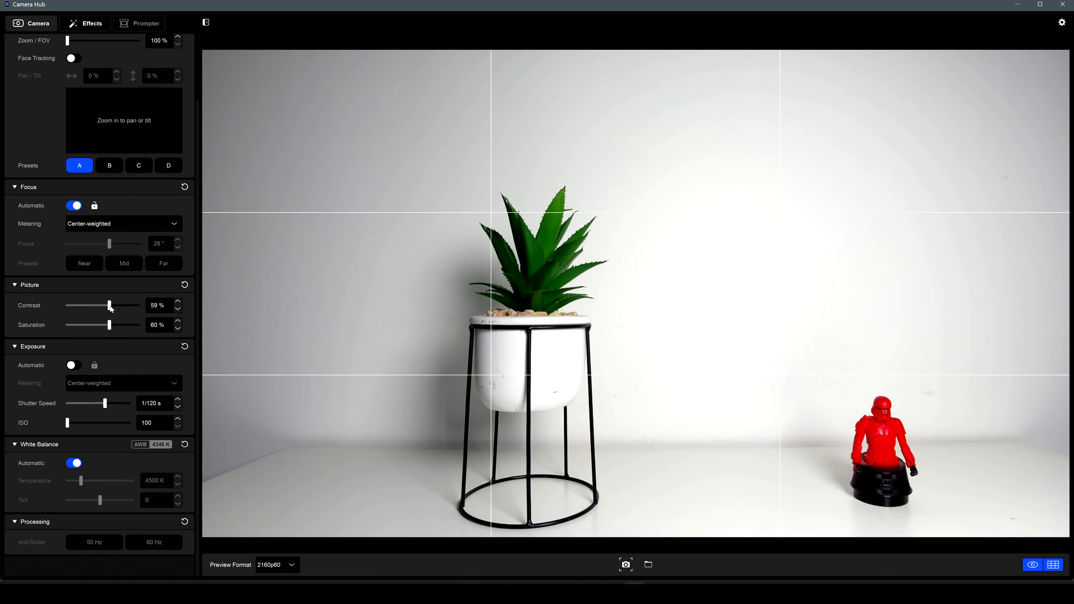
- Raise the picture contrast to 60 % and on to 65 %, and fine-tune the saturation, leaving it at 60 %
drag(110, 306, 109, 306)
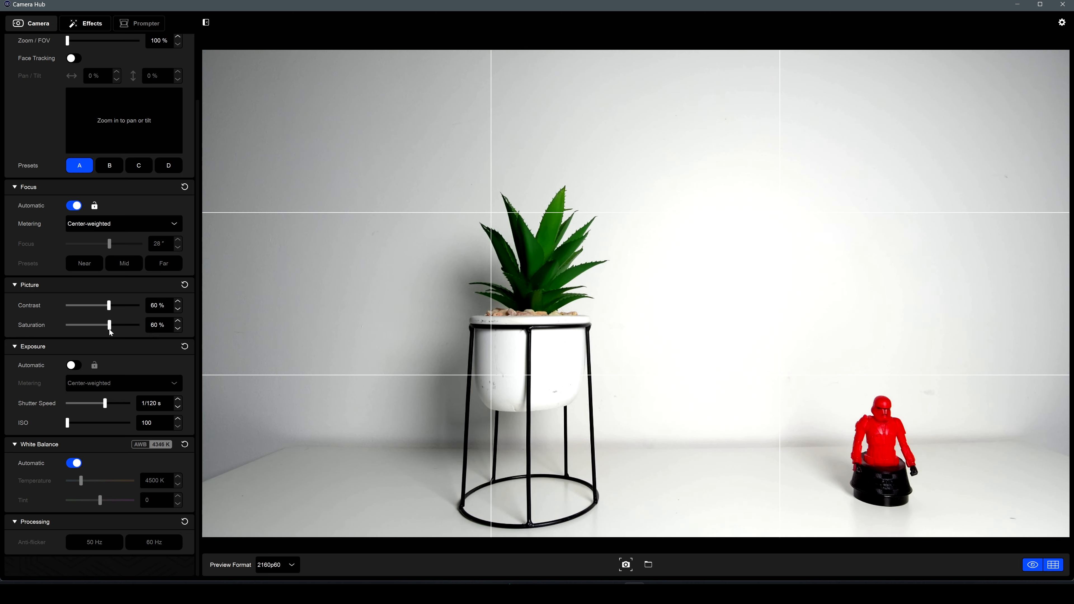
drag(108, 307, 113, 307)
click(178, 322)
click(178, 321)
click(178, 321)
click(178, 321)
click(178, 320)
click(178, 328)
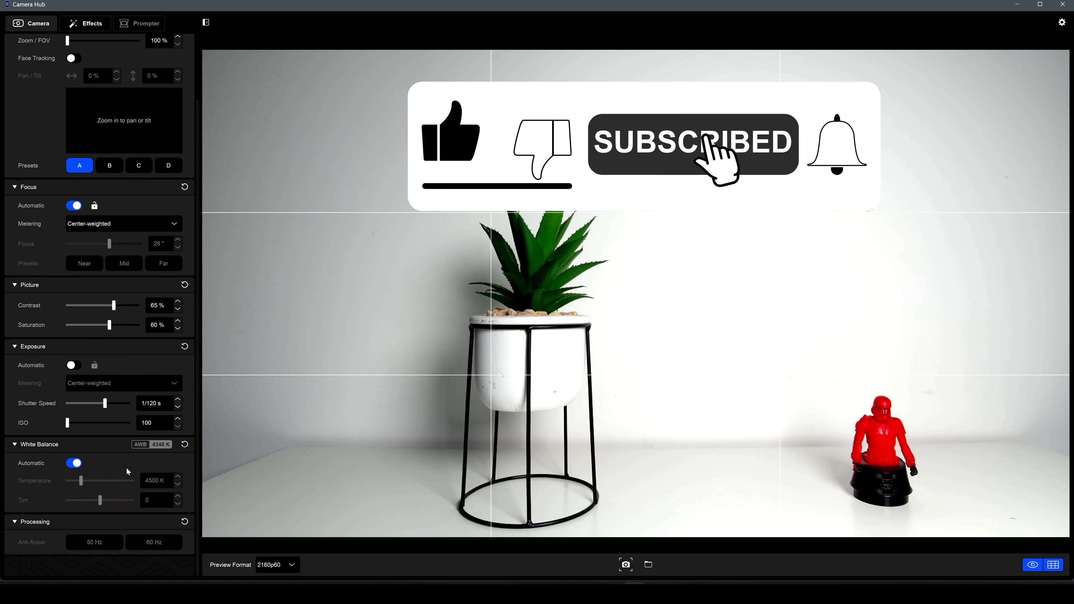
- Switch white balance to manual, try a temperature of 5000 K, and settle on 4400 K with the tint at 0
click(75, 464)
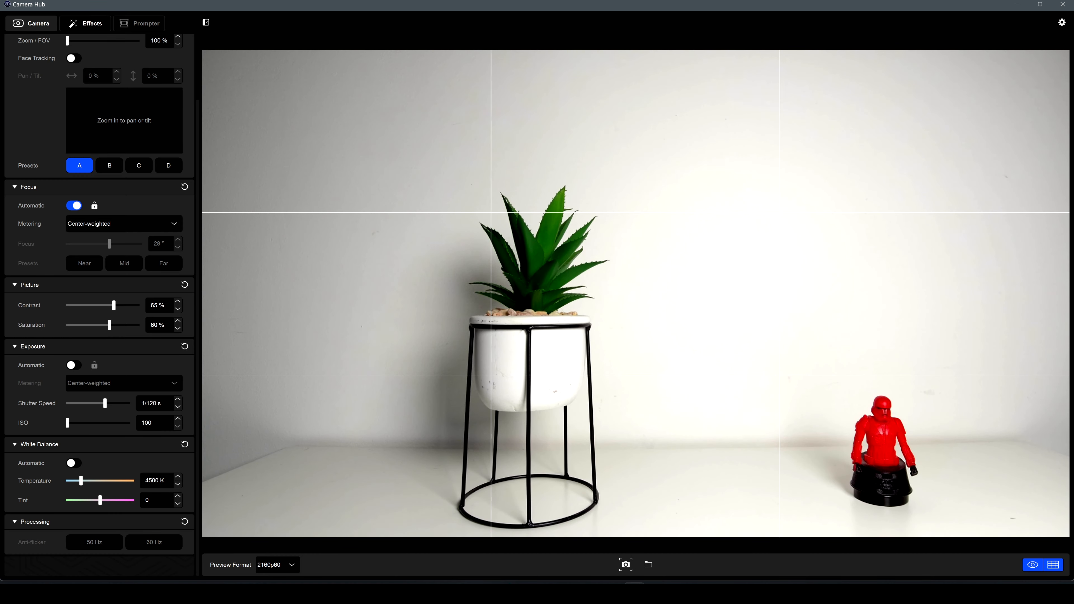
double_click(152, 481)
text(5000)
key(Return)
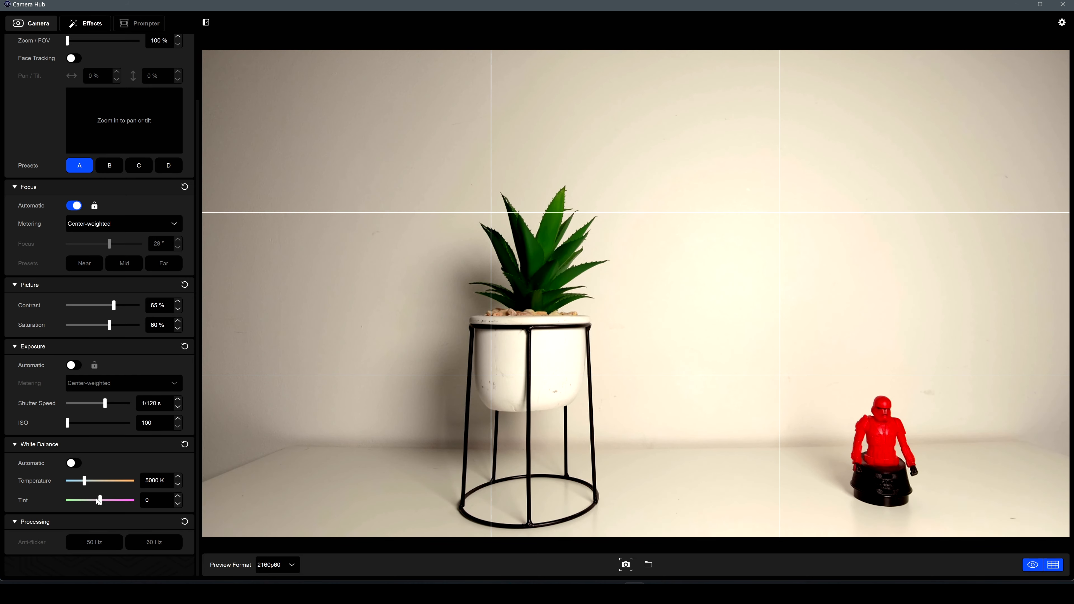
drag(100, 502, 99, 506)
click(153, 500)
text(0)
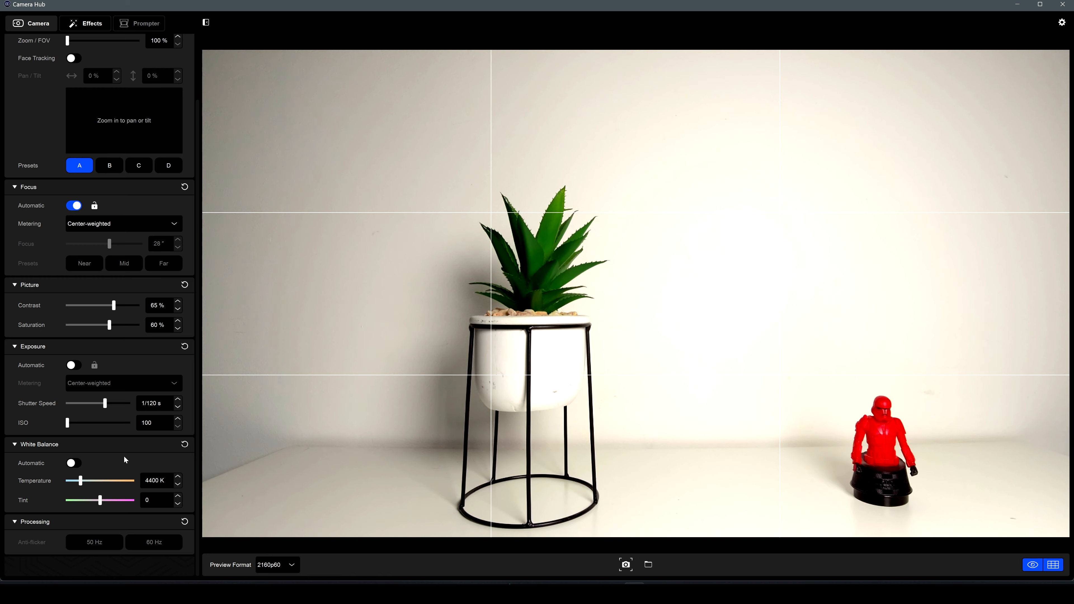
- Review the camera's device details, including the option to restore factory defaults, and check the software preferences
scroll(124, 456, up, 2)
click(146, 39)
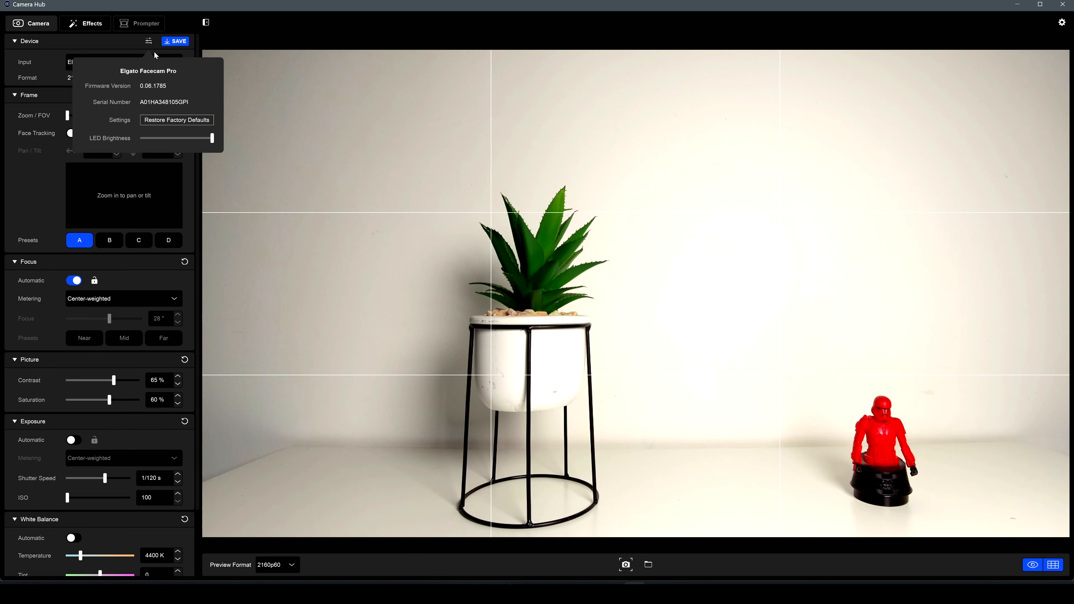
click(169, 121)
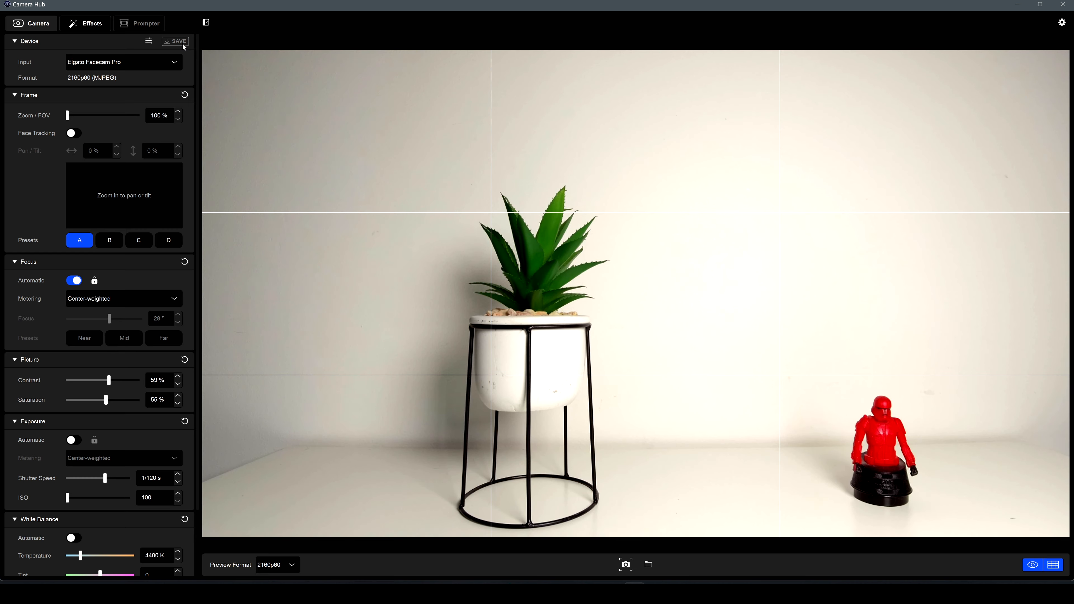
click(1063, 23)
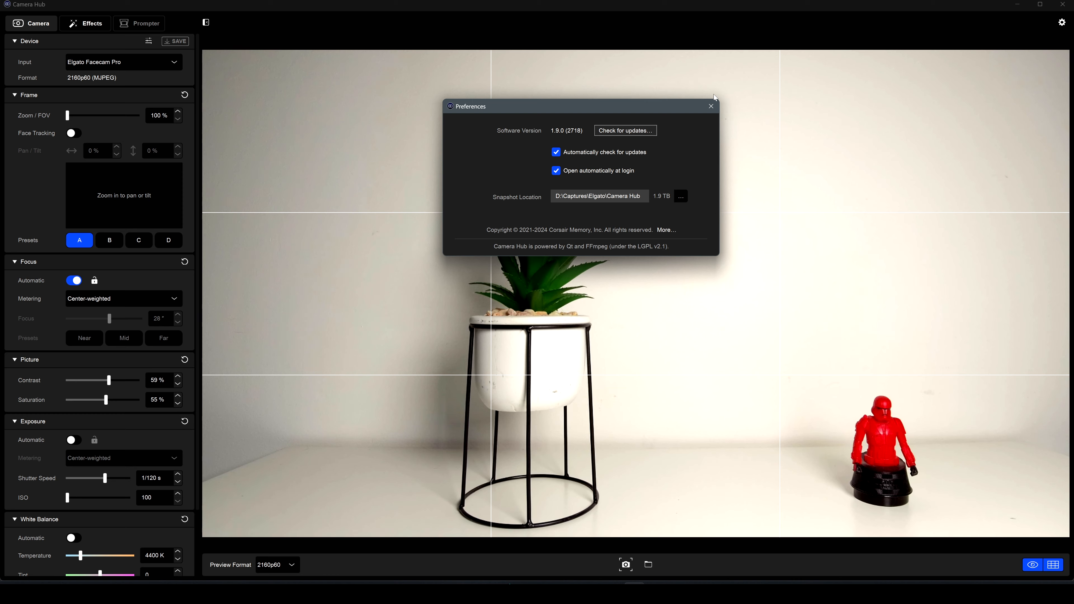
click(710, 106)
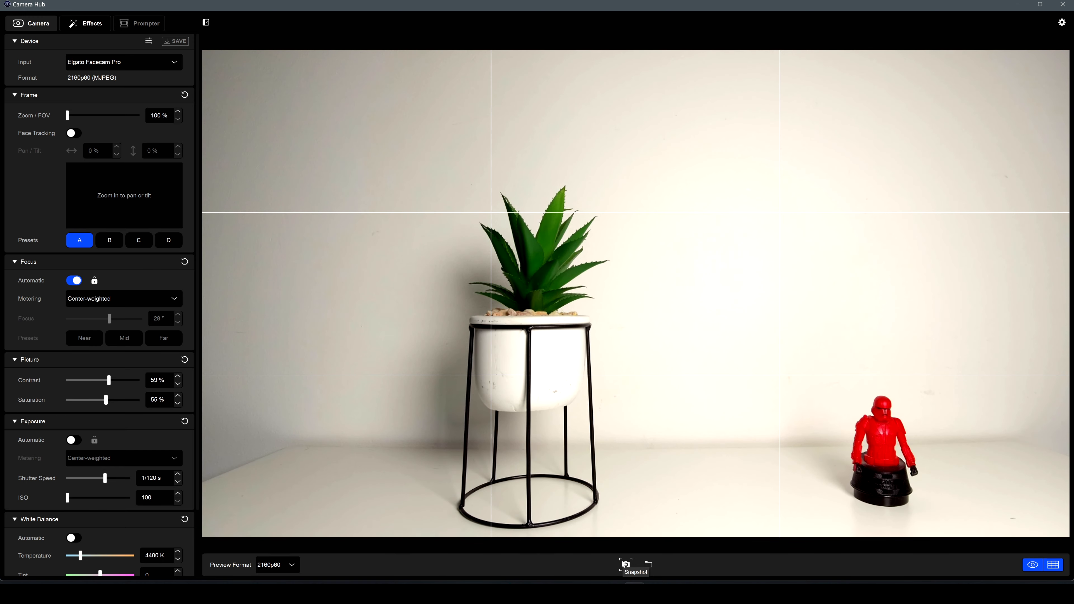
- Try several AI backgrounds, including blur, the white and black Elgato designs and NVIDIA Broadcast, and turn the background off again
click(85, 24)
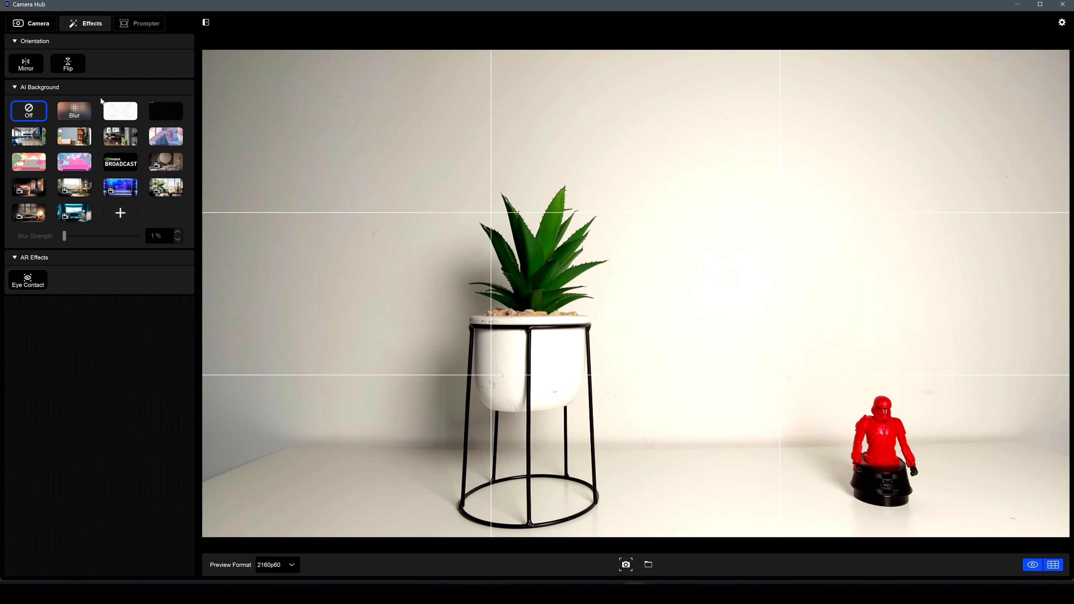
click(75, 108)
click(124, 111)
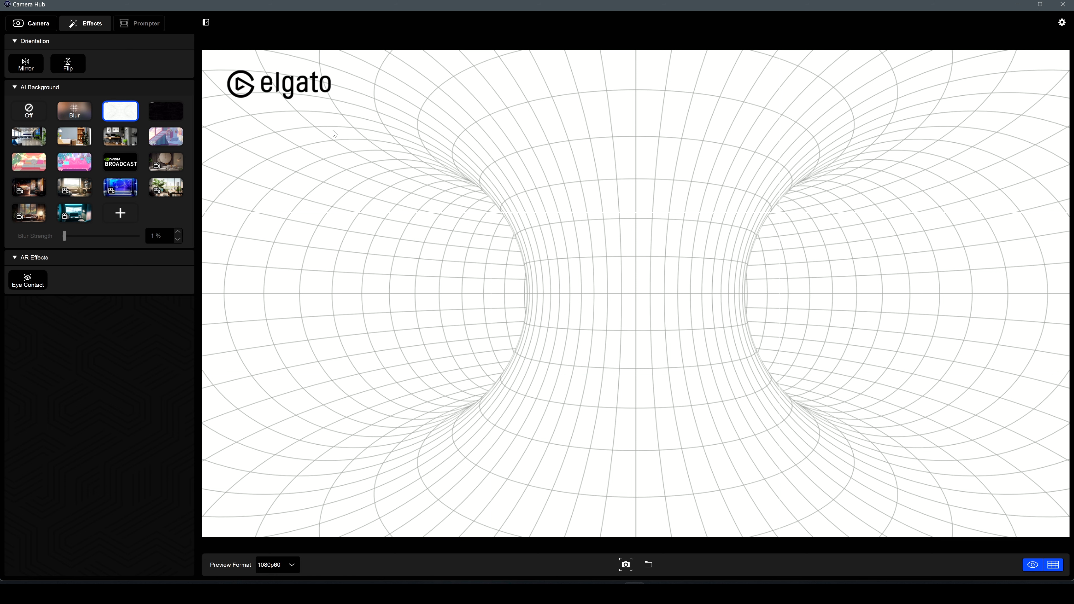
click(165, 110)
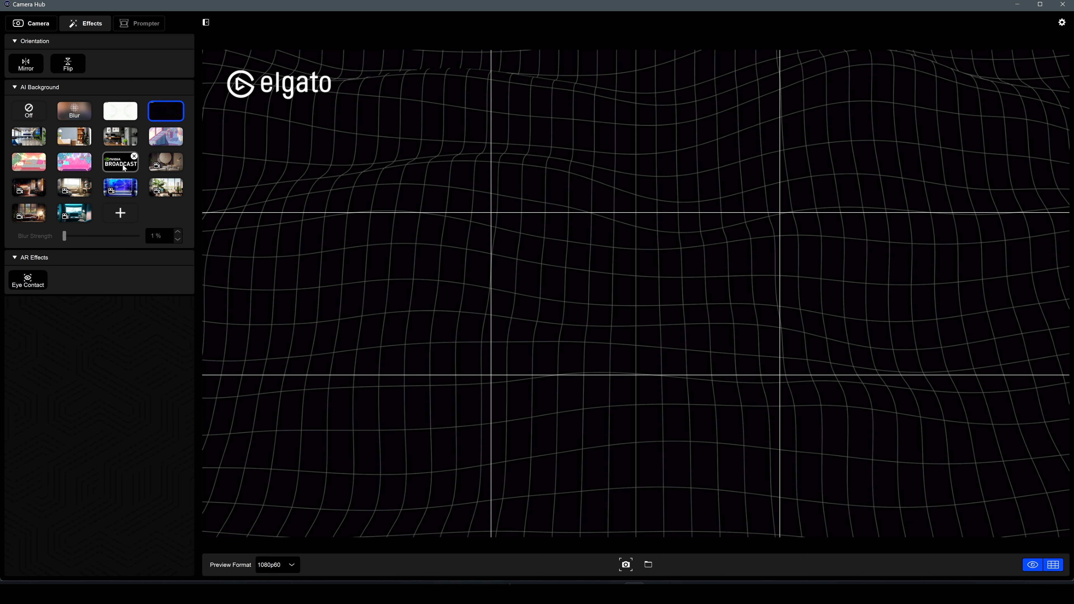
click(124, 168)
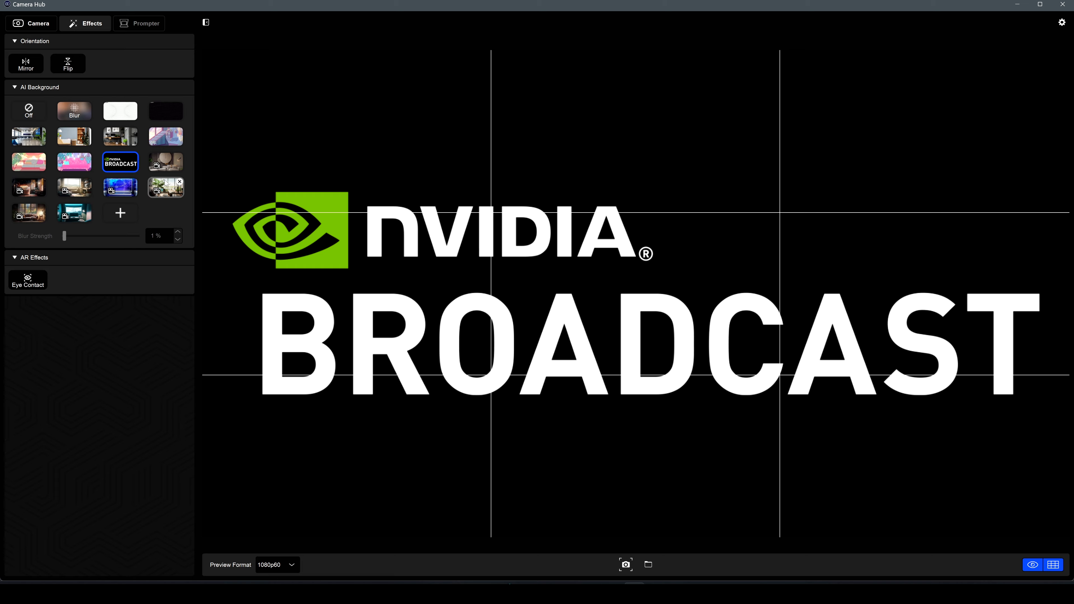
click(166, 184)
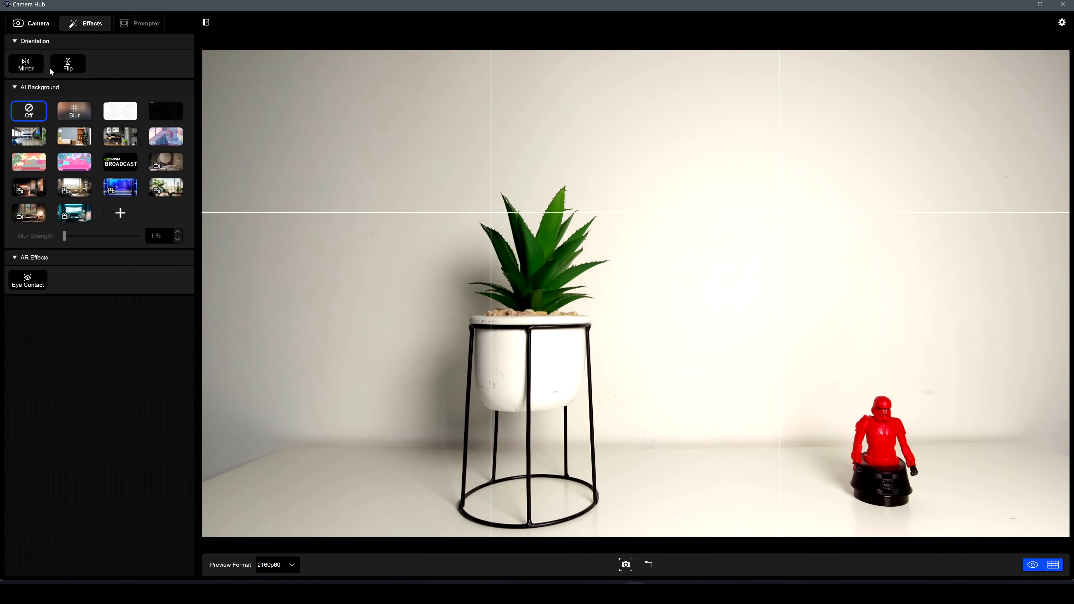
- Try mirroring and flipping the camera image, and restore its normal orientation
click(39, 66)
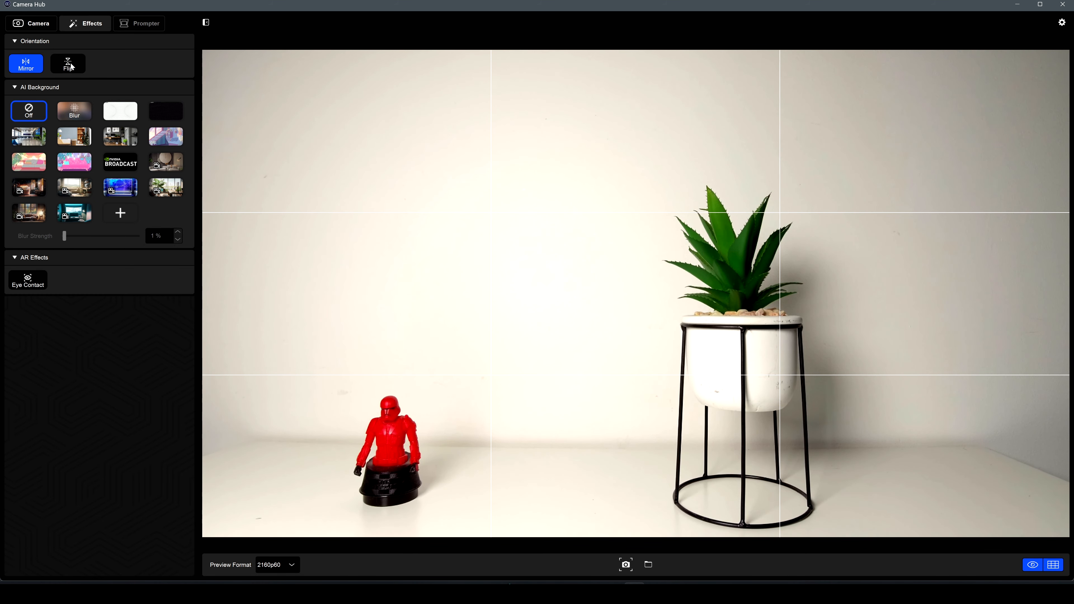
click(71, 66)
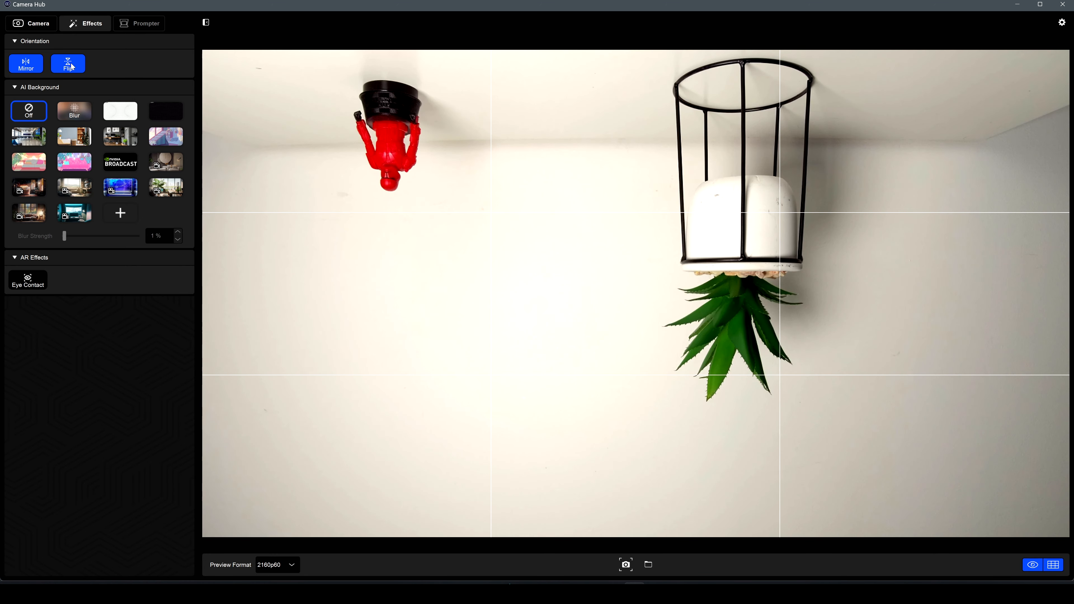
click(72, 66)
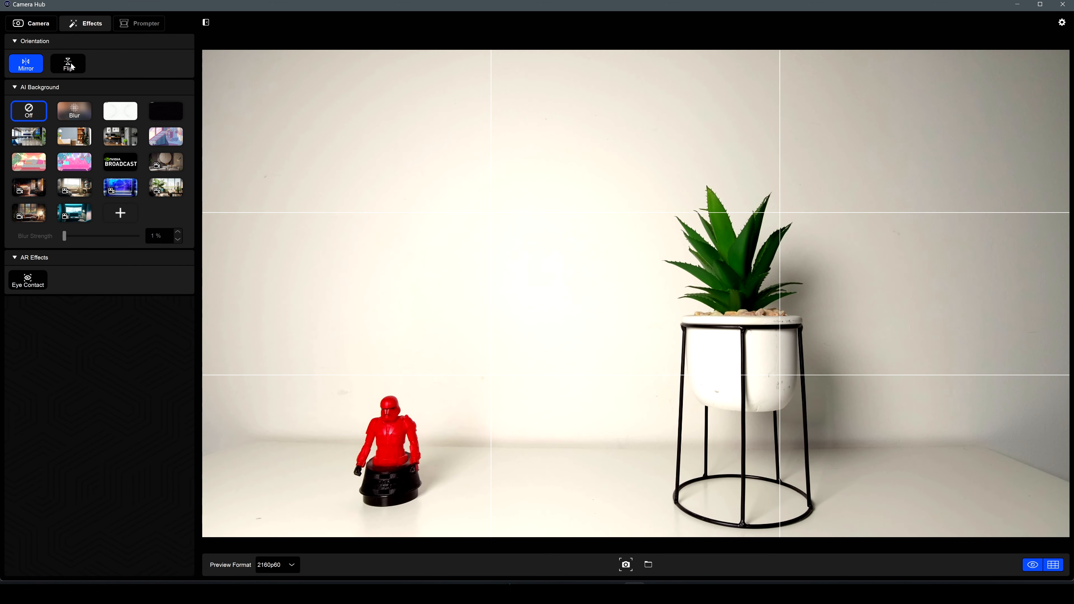
click(30, 67)
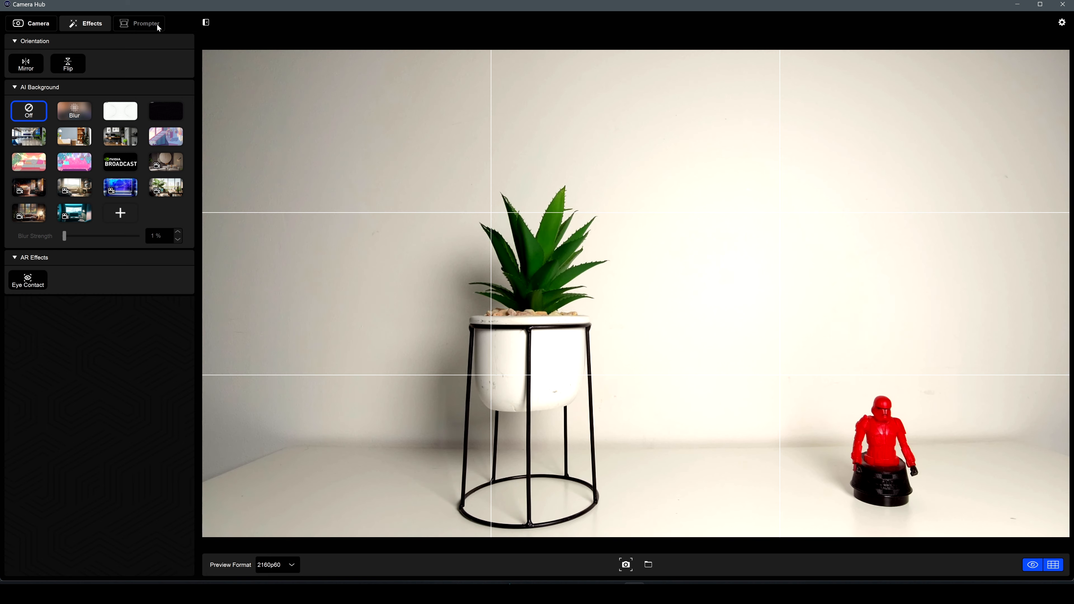
- Return to the camera settings and review the picture, exposure and white balance values
click(44, 26)
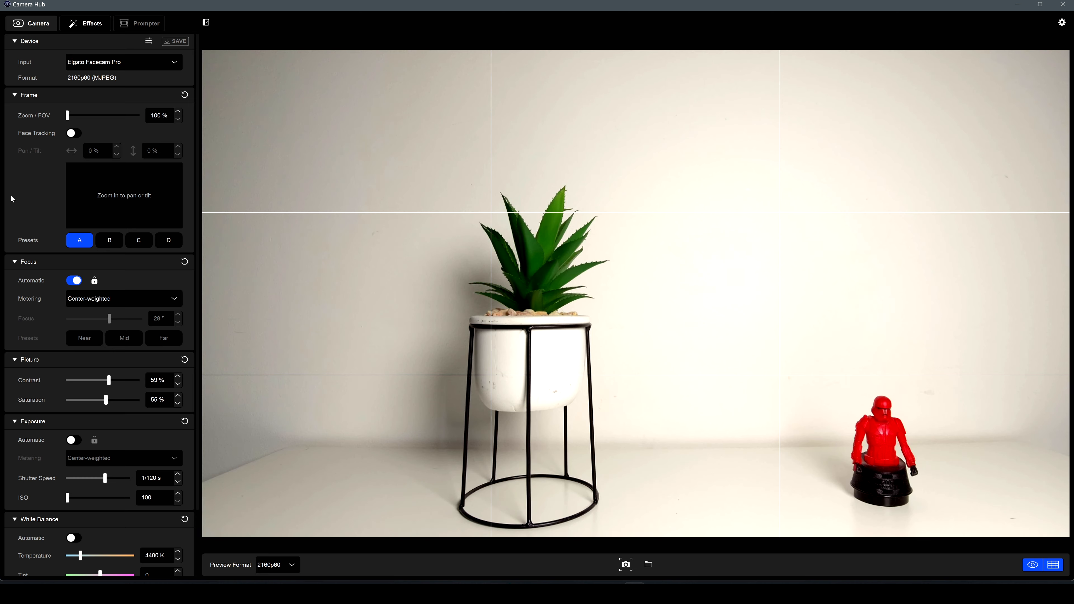
scroll(45, 478, down, 2)
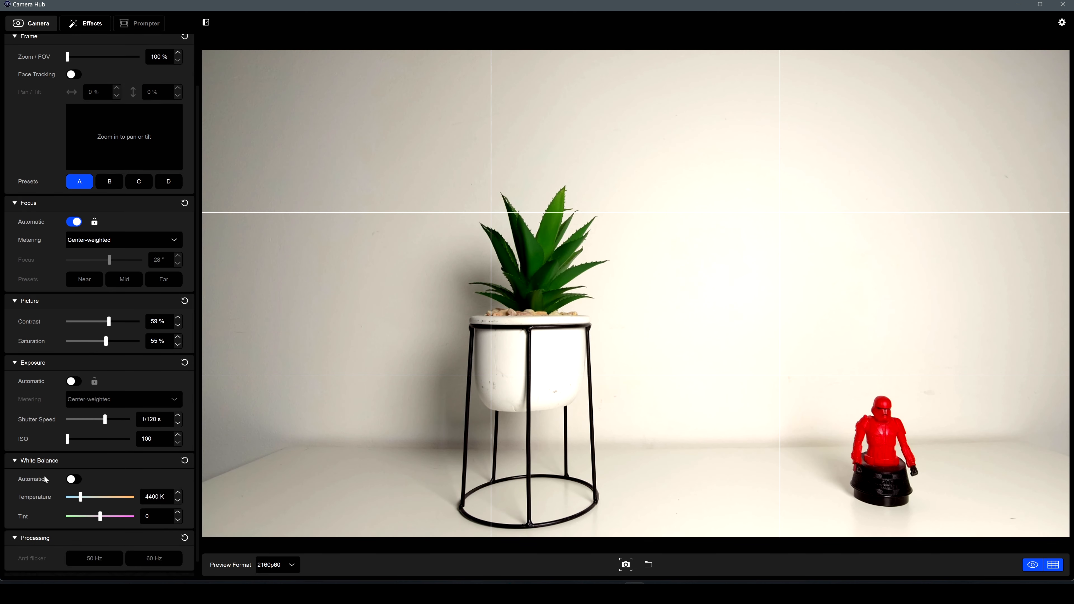